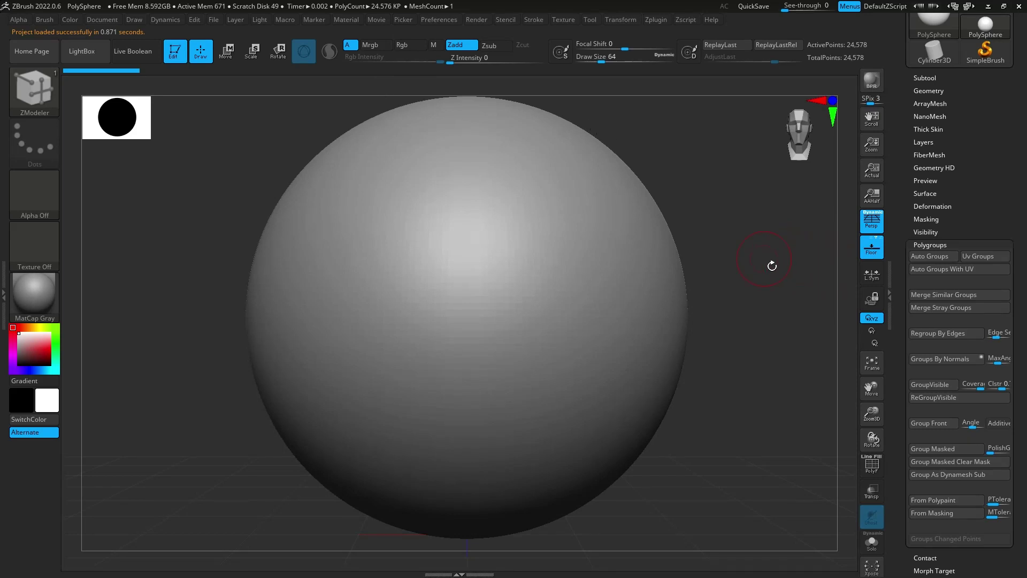
- Swap the sphere for the Cylinder3D tool and turn on the PolyF wireframe display
left_click_drag(803, 277, 794, 324)
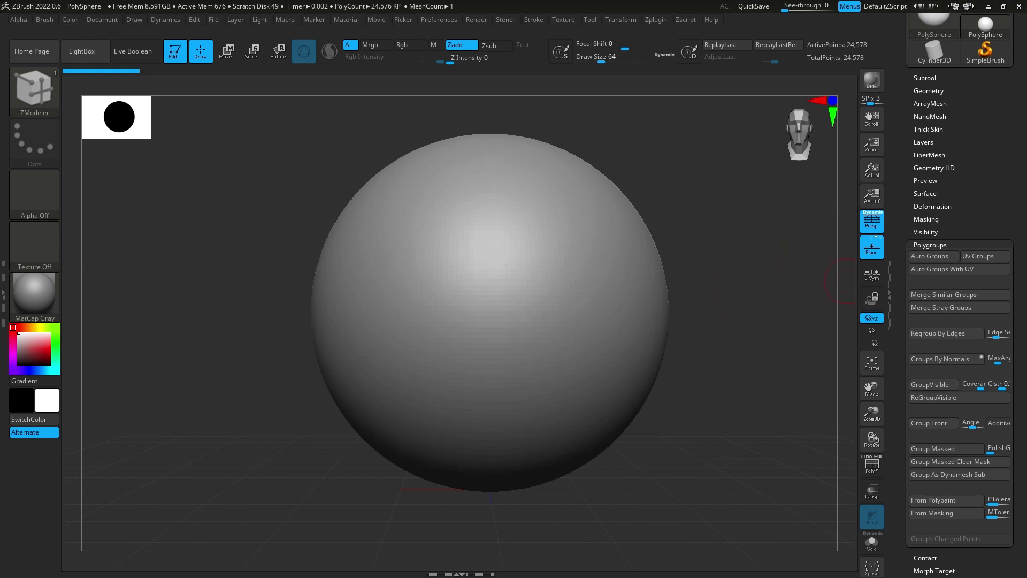
left_click_drag(1023, 97, 1025, 187)
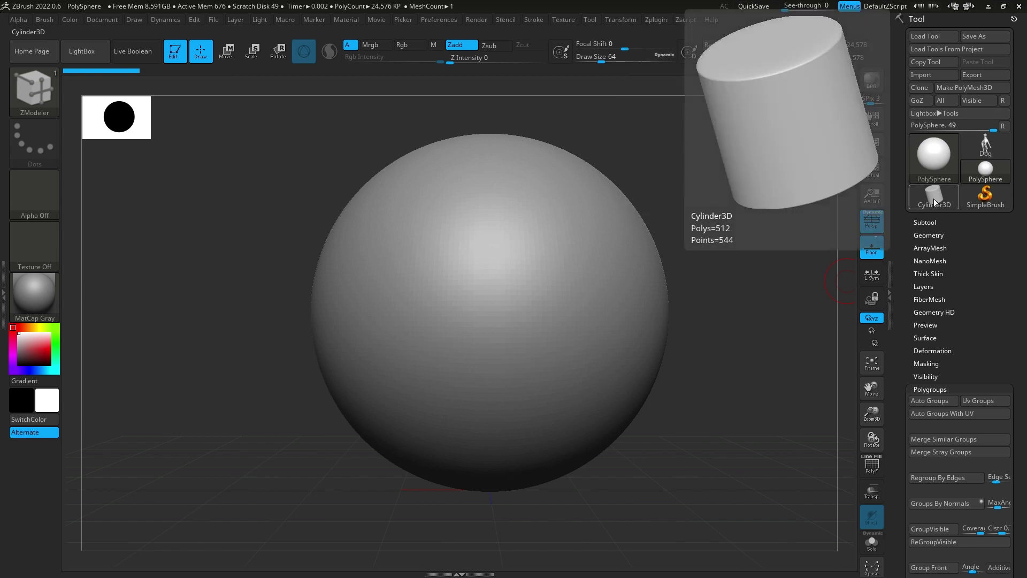
left_click(934, 198)
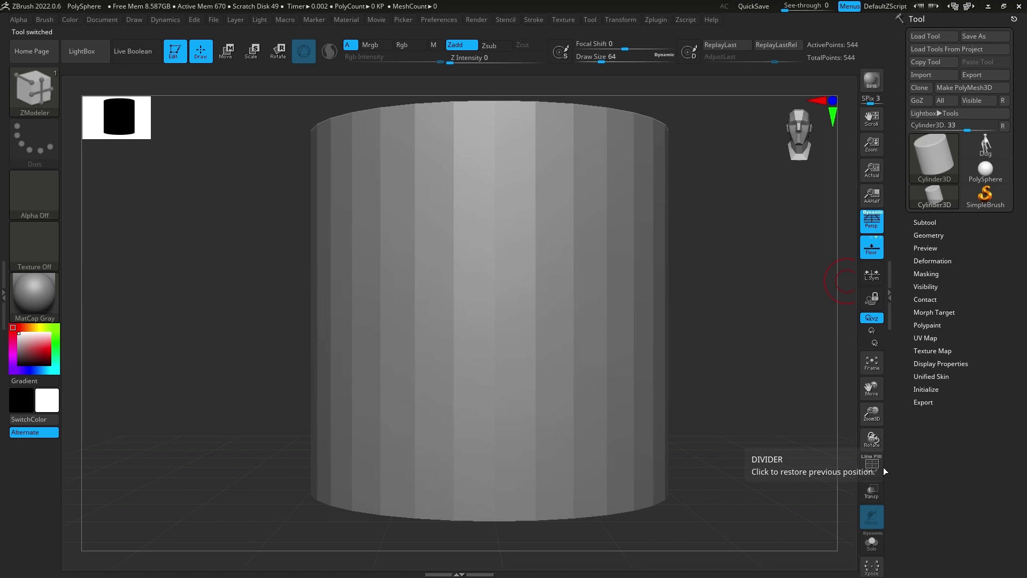
key("shift")
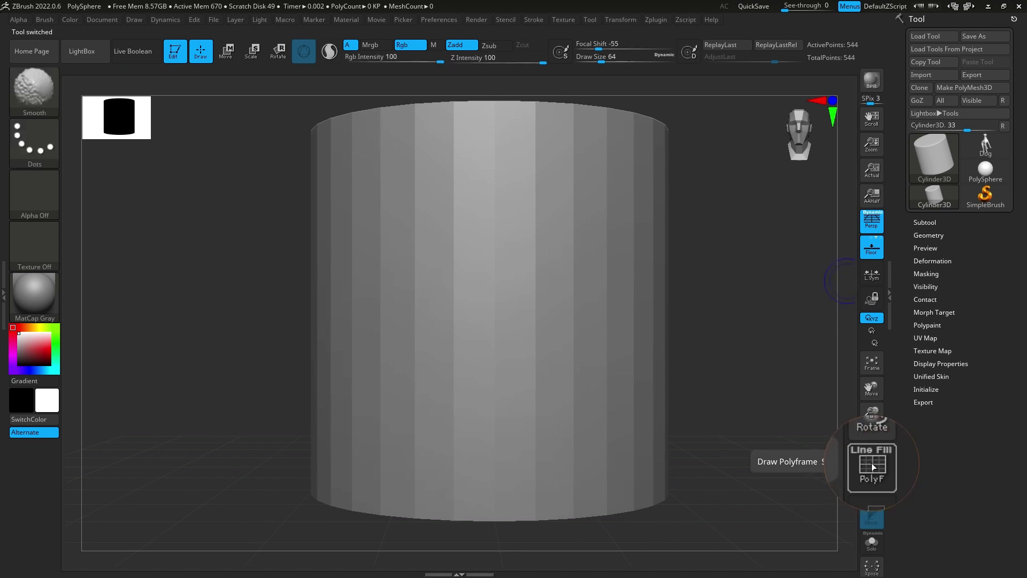
left_click(872, 466)
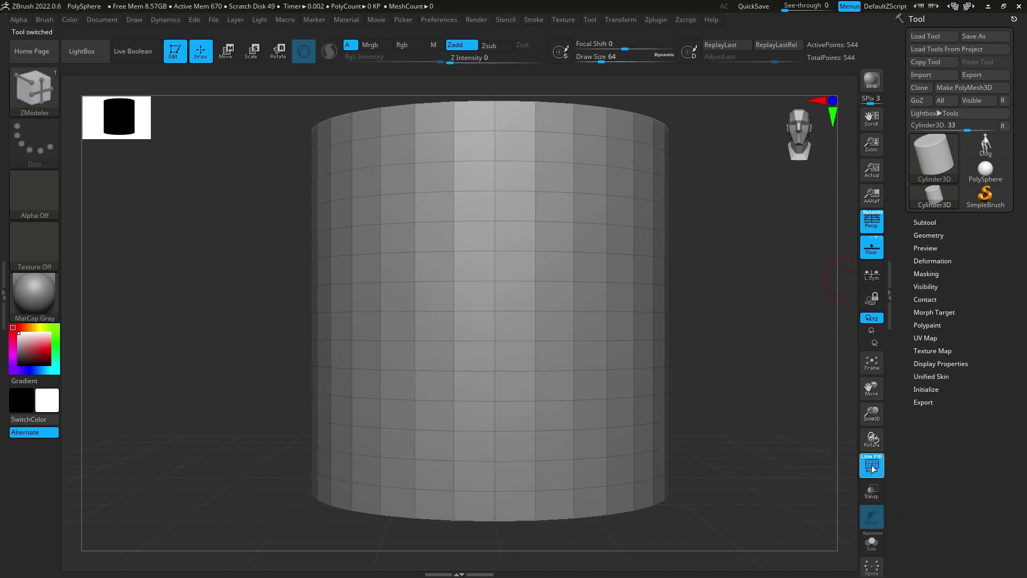
- Initialize the cylinder with HDivide 16 and VDivide 3, then convert it with Make PolyMesh3D
left_click(926, 389)
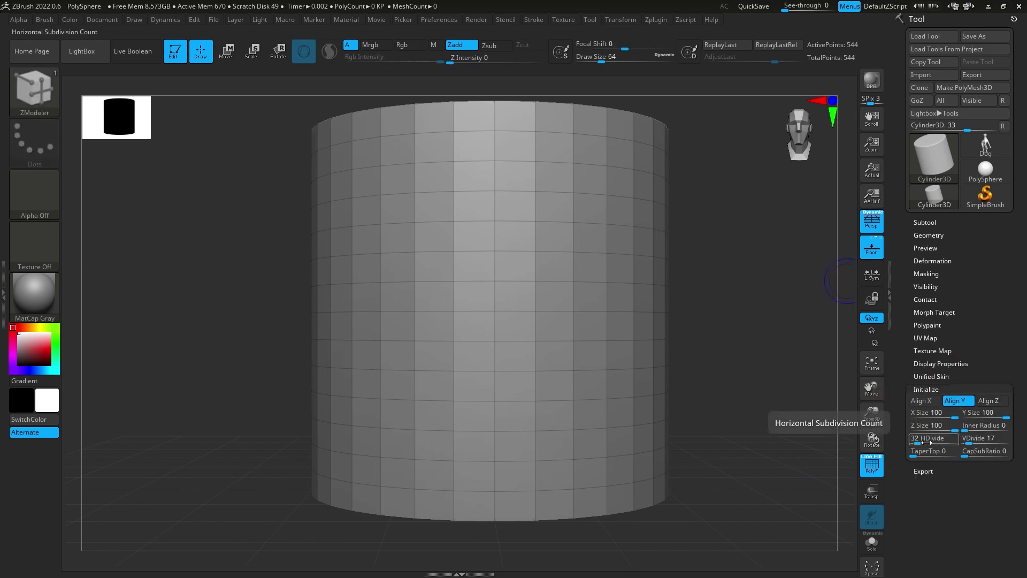
left_click_drag(934, 443, 919, 447)
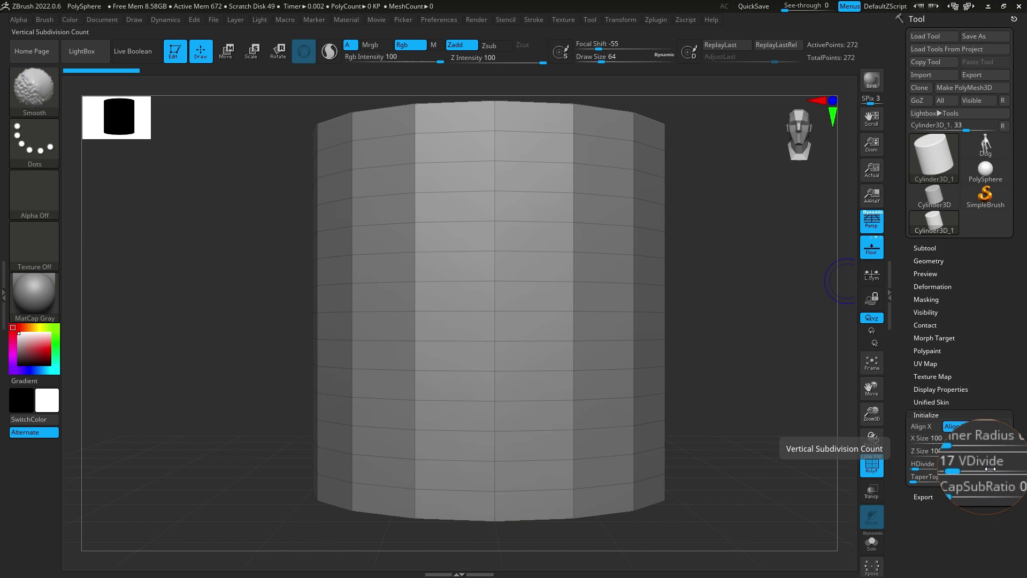
left_click_drag(977, 468, 957, 470)
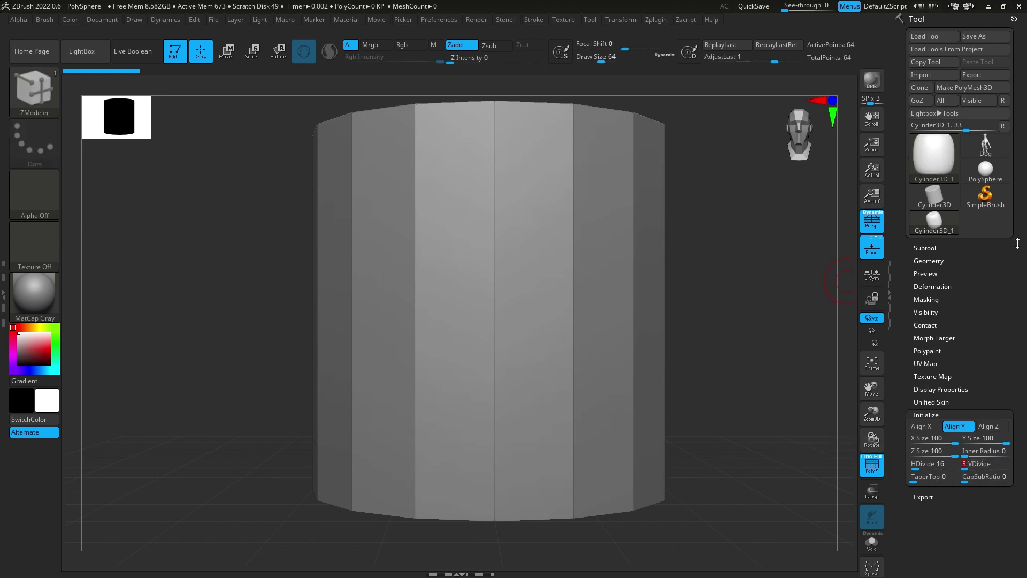
left_click(965, 85)
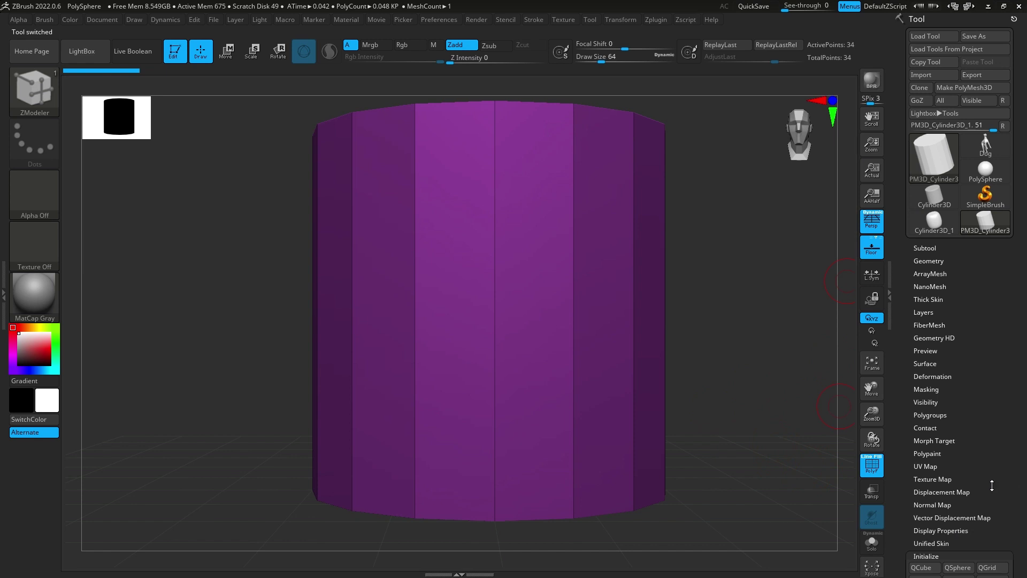
- Apply Groups By Normals in Tool > Polygroups so the caps and sides get separate groups
left_click(934, 416)
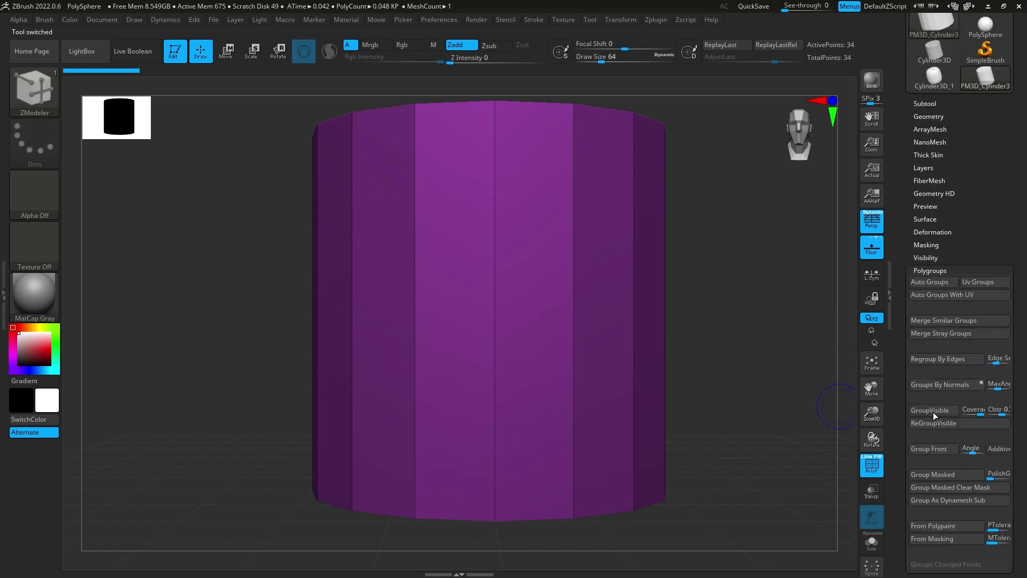
left_click(950, 386)
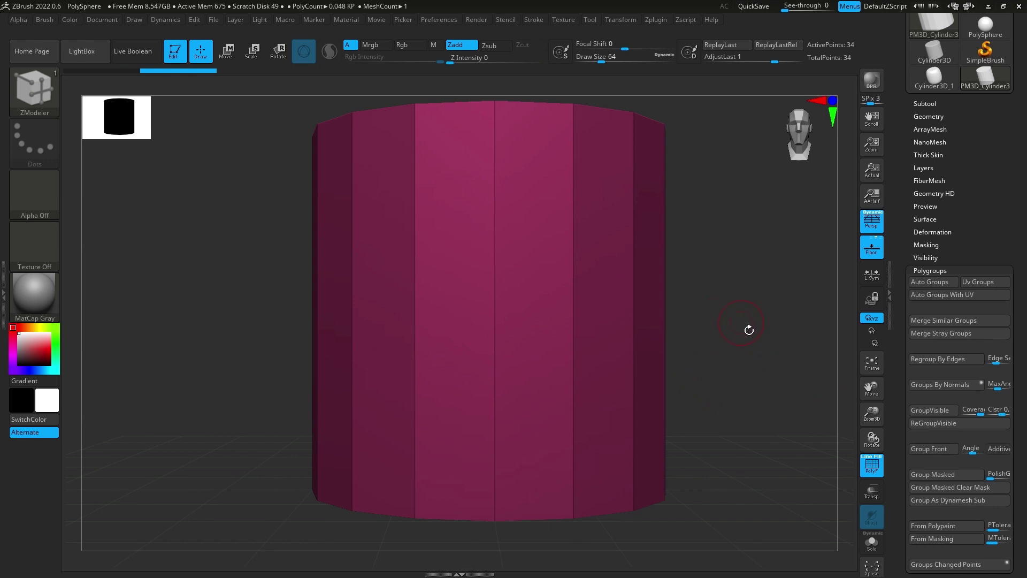
mouse_move(801, 336)
left_mouse_down()
mouse_move(769, 348)
mouse_move(774, 368)
mouse_move(794, 360)
mouse_move(754, 366)
mouse_move(798, 360)
mouse_move(812, 383)
mouse_move(760, 362)
mouse_move(788, 354)
mouse_move(749, 357)
mouse_move(749, 348)
mouse_move(708, 360)
mouse_move(752, 403)
mouse_move(809, 396)
mouse_move(802, 348)
mouse_move(780, 396)
mouse_move(739, 360)
mouse_move(759, 346)
left_mouse_up()
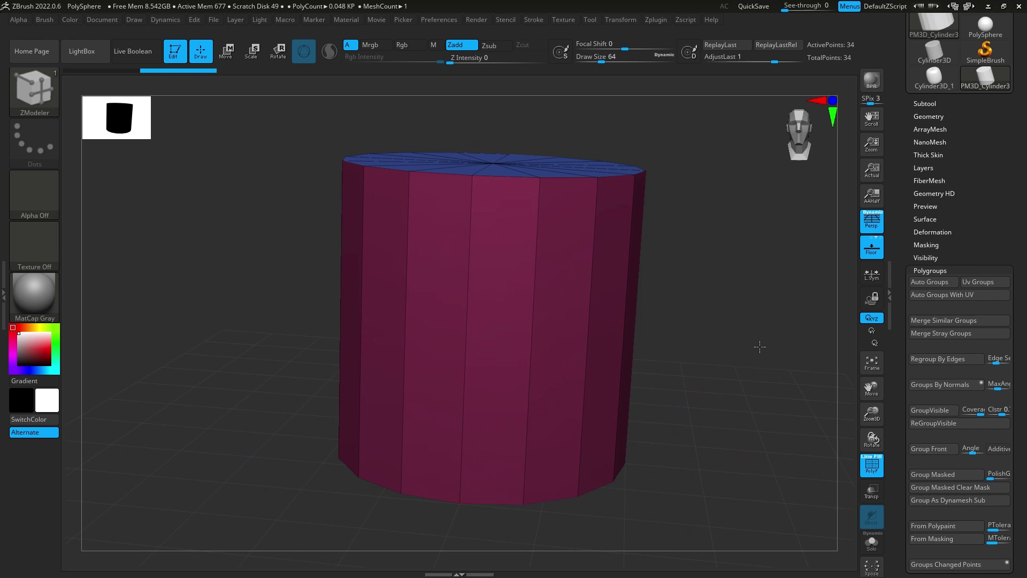
left_click_drag(760, 347, 708, 356)
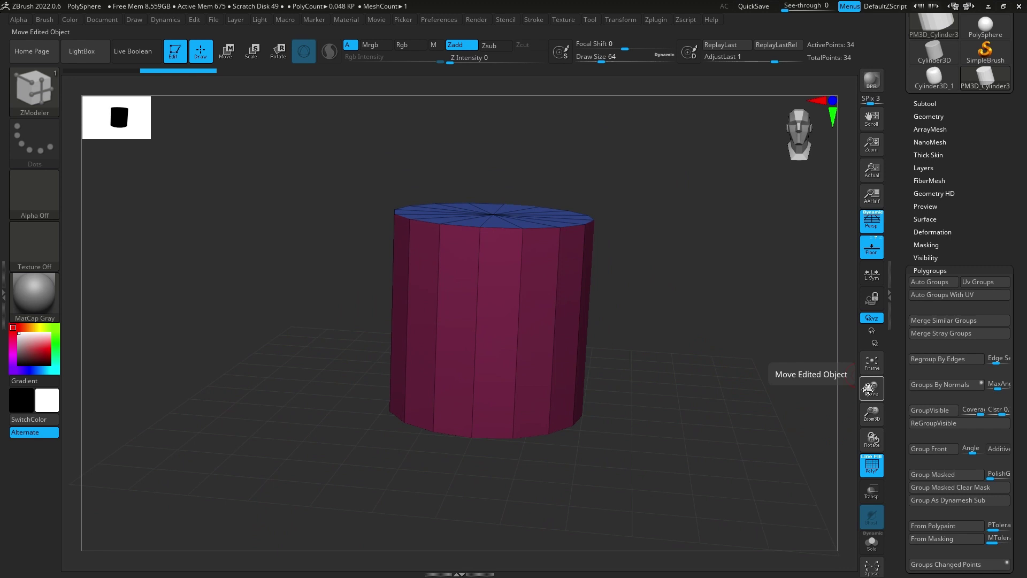
key("shift")
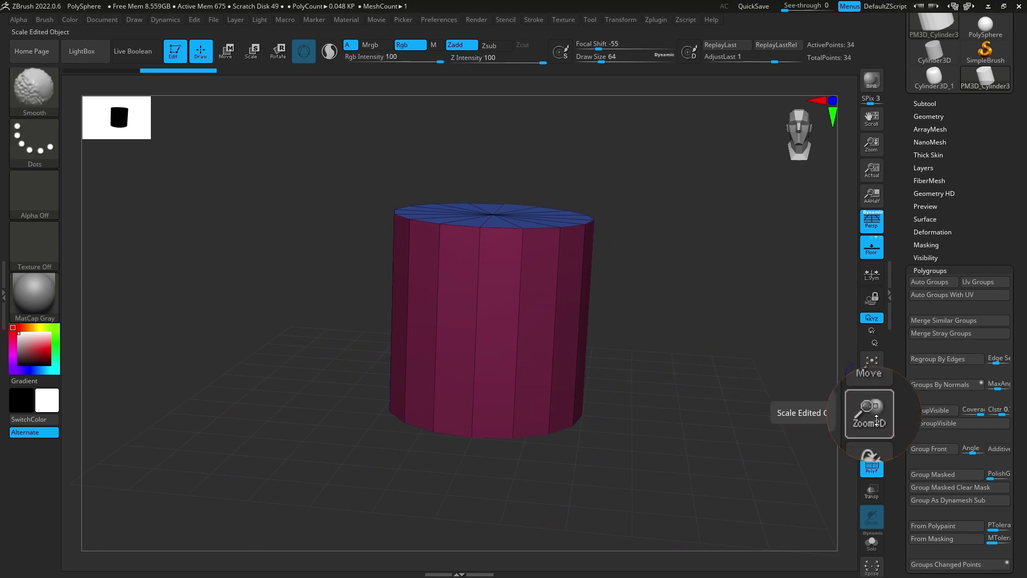
left_click_drag(874, 419, 872, 415)
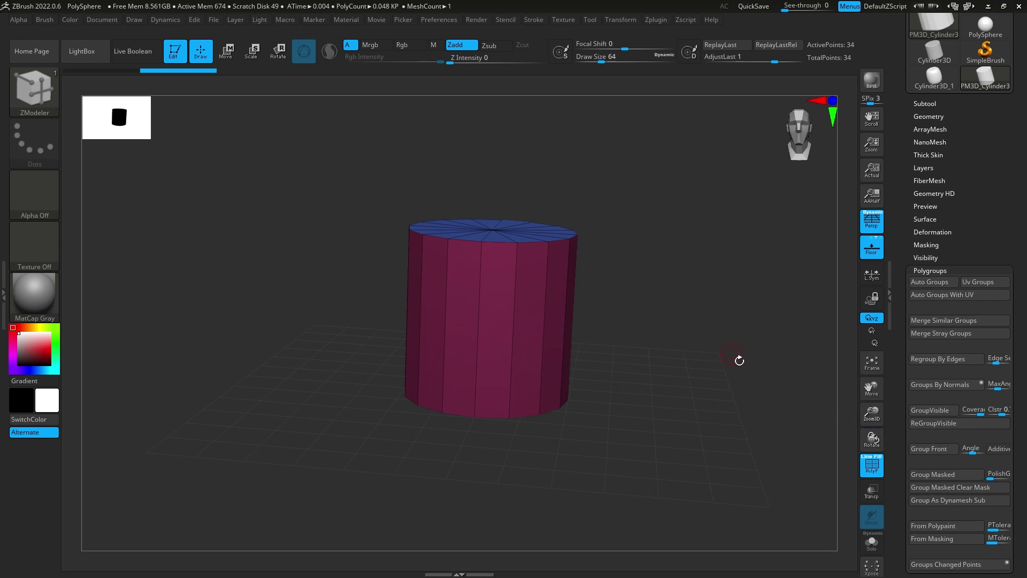
mouse_move(719, 301)
left_mouse_down()
mouse_move(715, 284)
mouse_move(715, 297)
left_mouse_up()
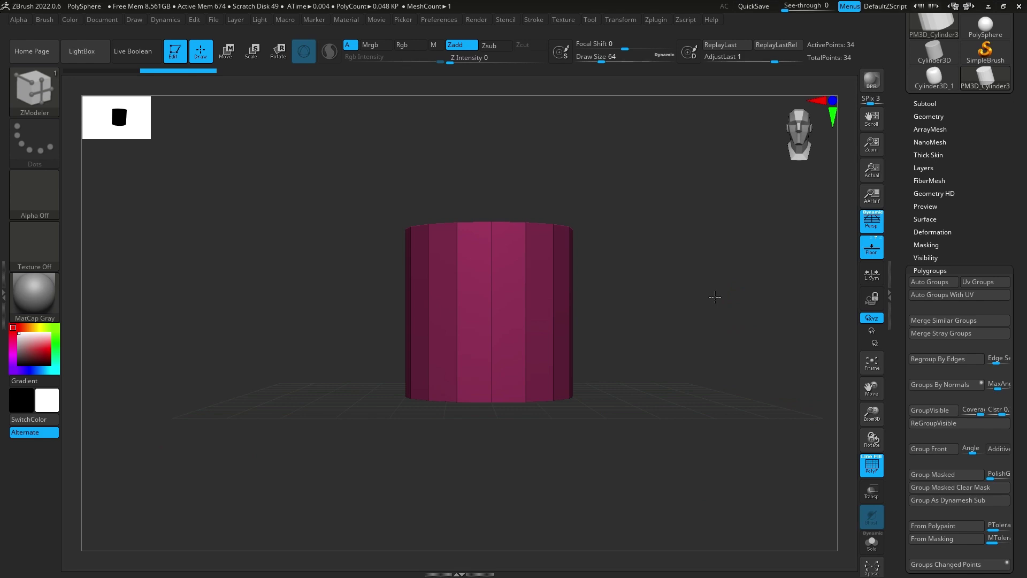
- Pick the ZModeler brush from the brush library, filtering the list by the letter Z
left_click_drag(720, 303, 710, 312)
left_click(46, 88)
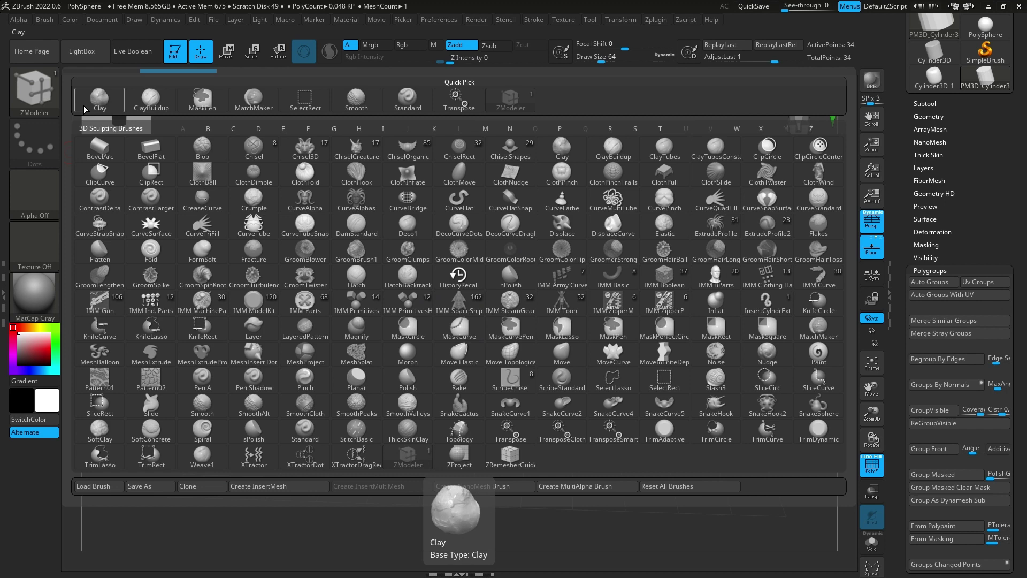
left_click(412, 101)
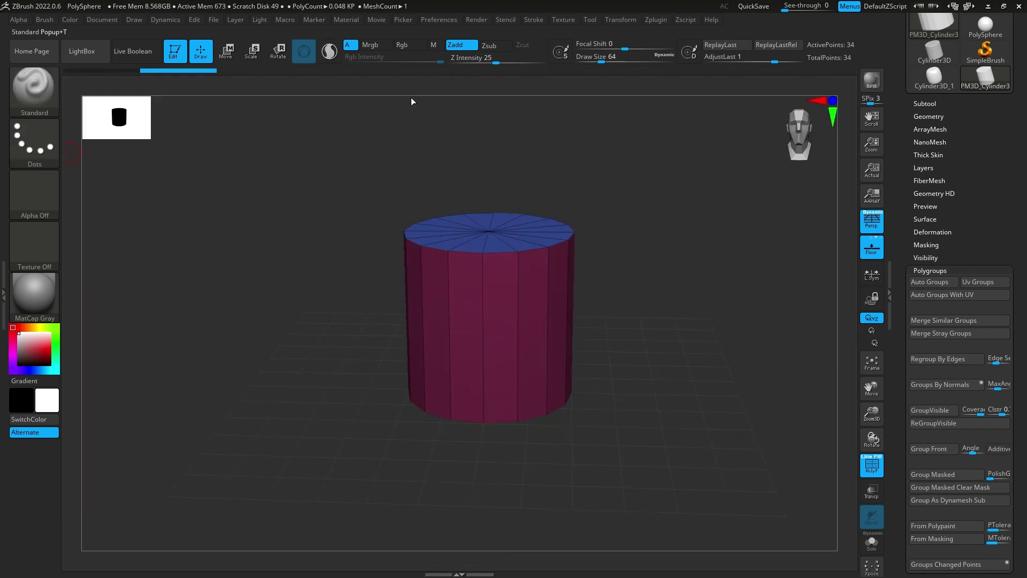
left_click(35, 90)
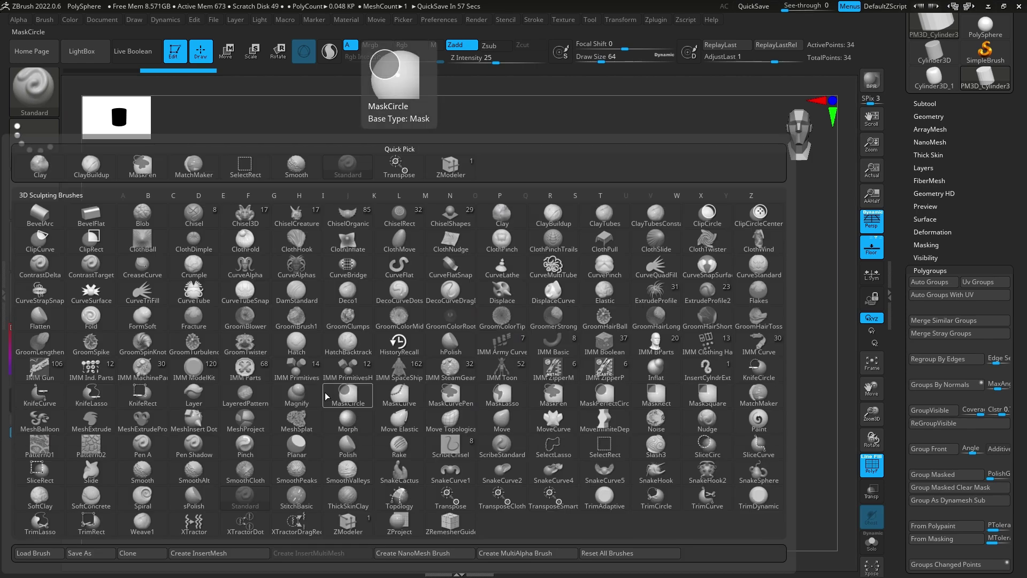
key("z")
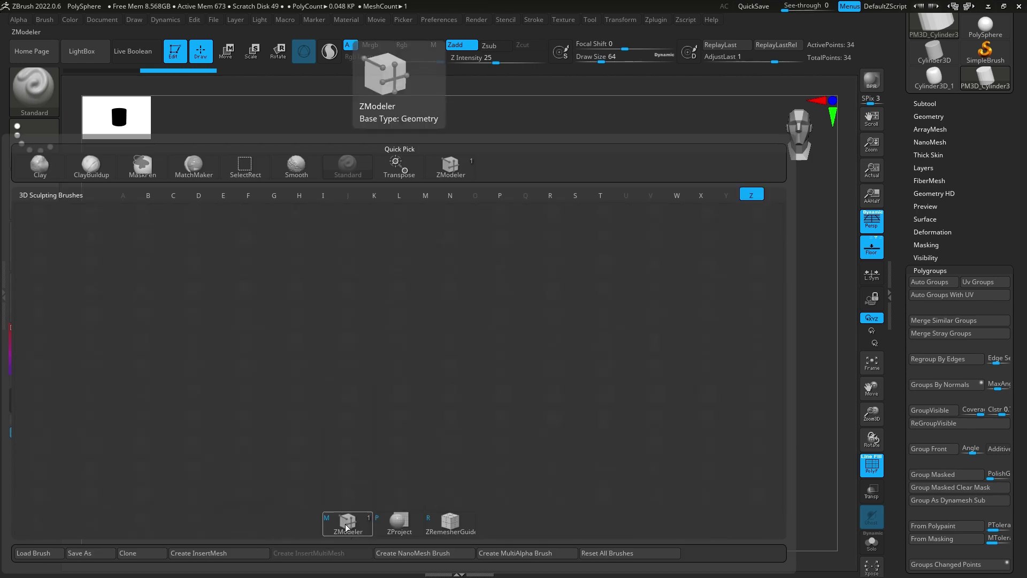
key("z")
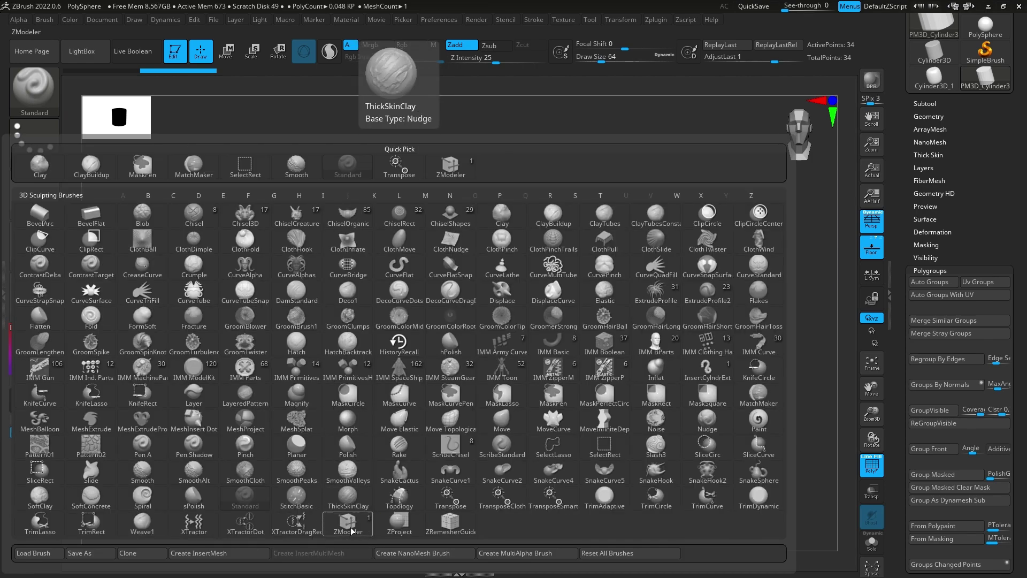
key("z")
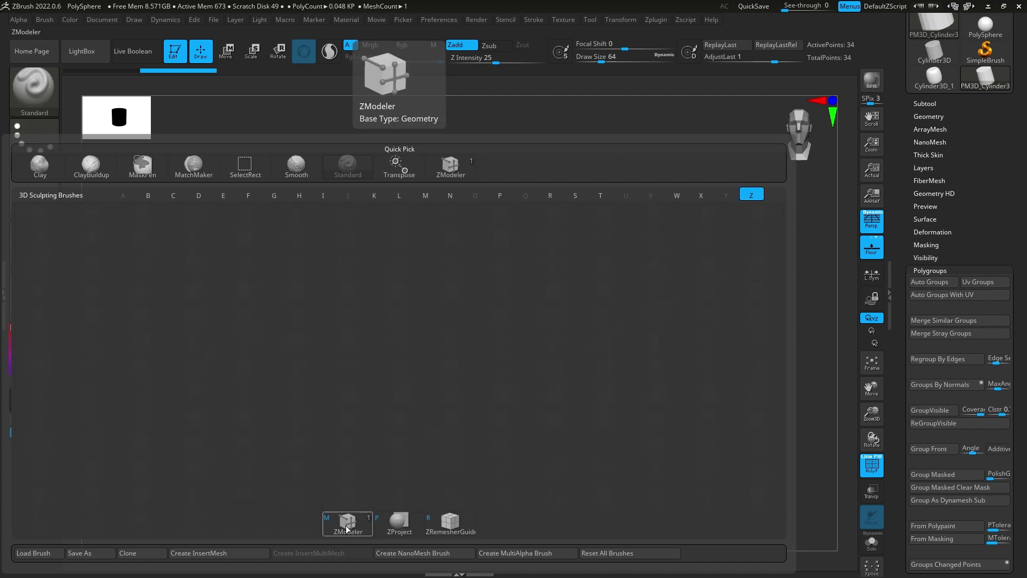
left_click(346, 522)
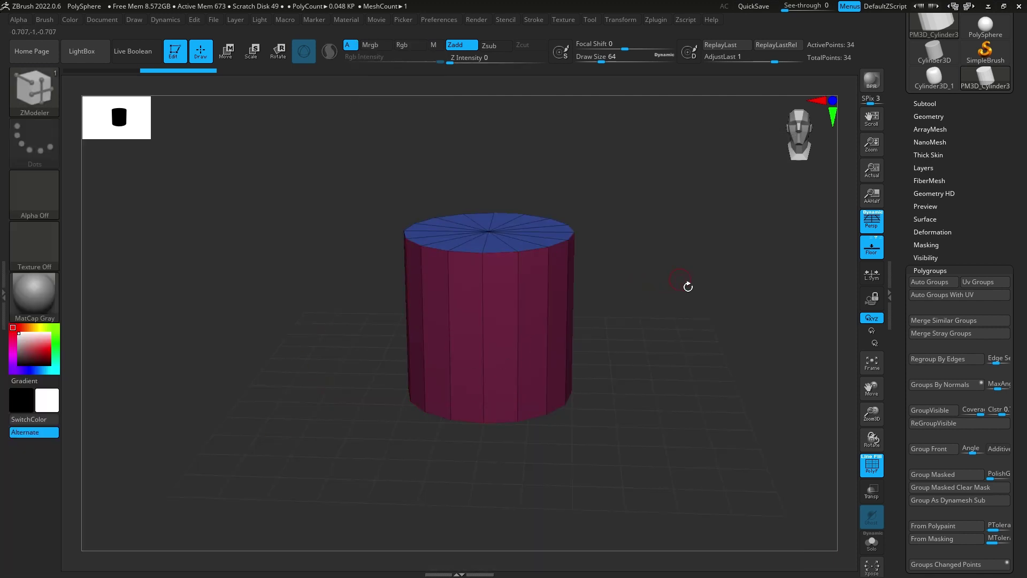
- Remove the cylinder's top cap with ZModeler's polygon Delete action using the Flat Island target
left_click_drag(685, 287, 664, 366, "alt")
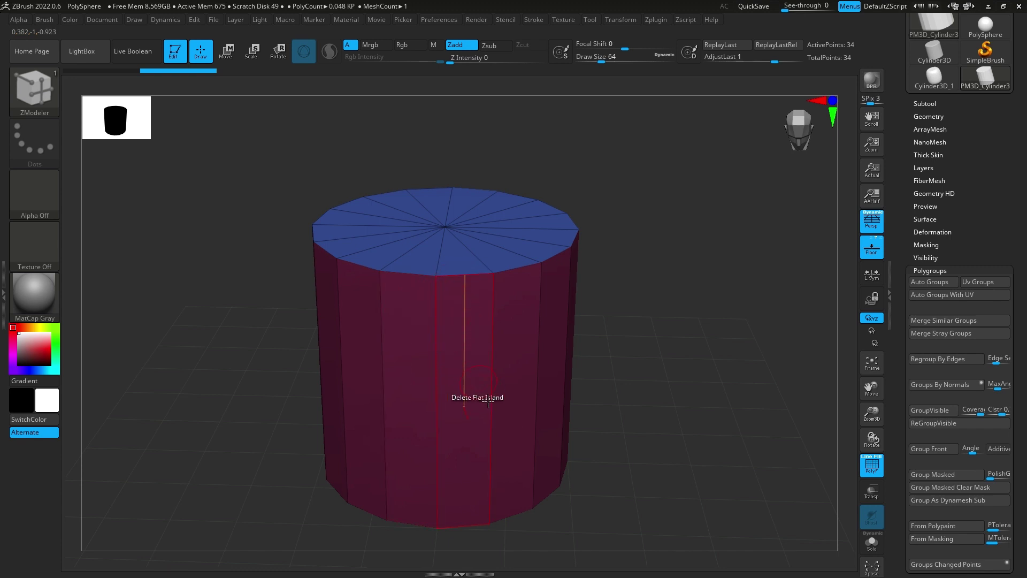
key("space")
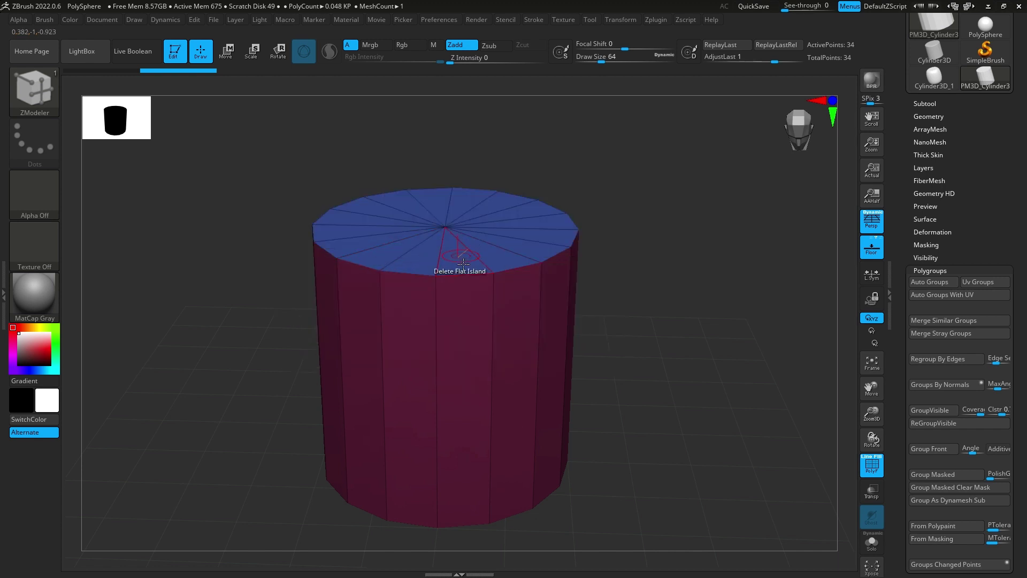
key("space")
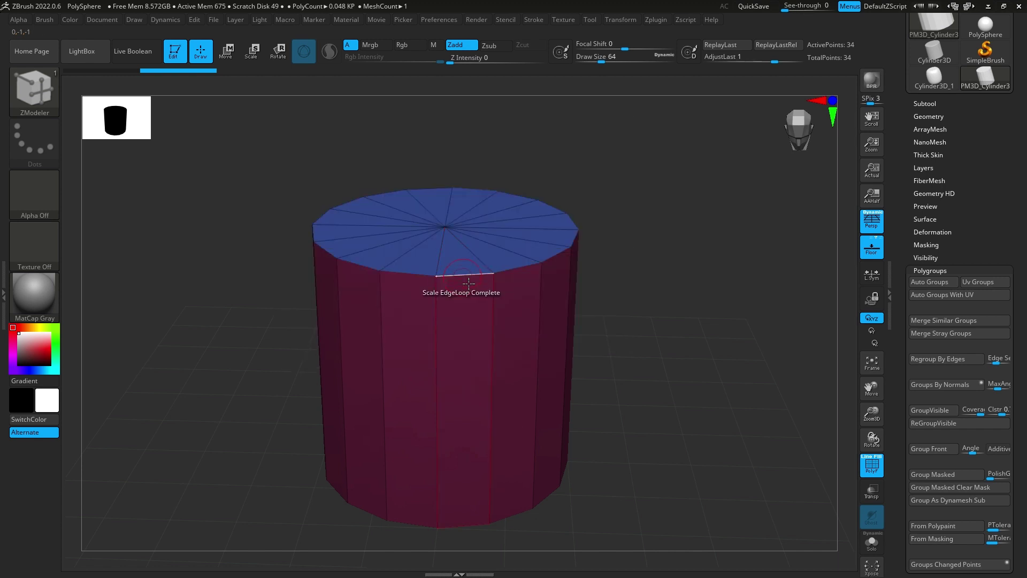
key("space")
key("space")
key("space")
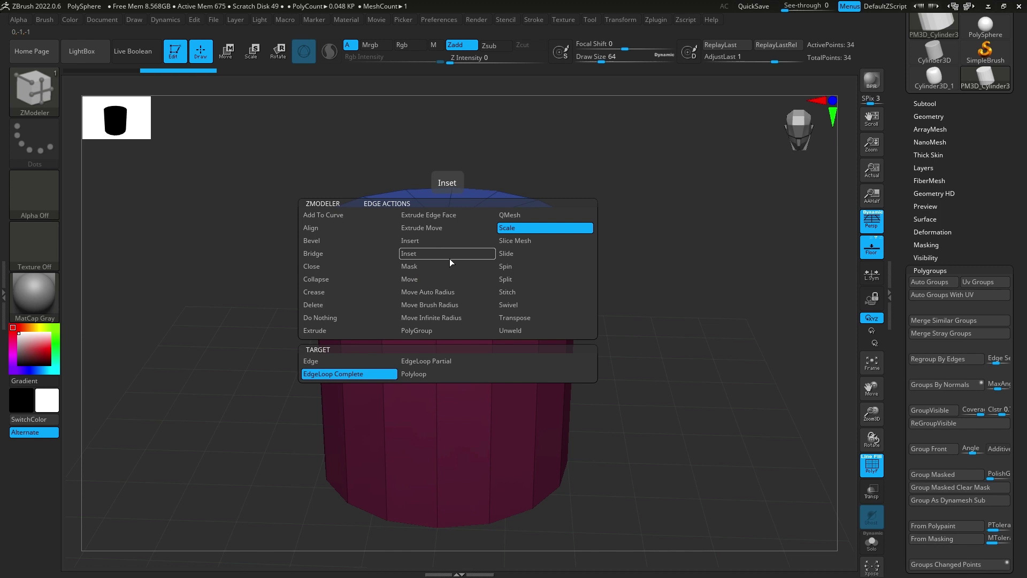
key("space")
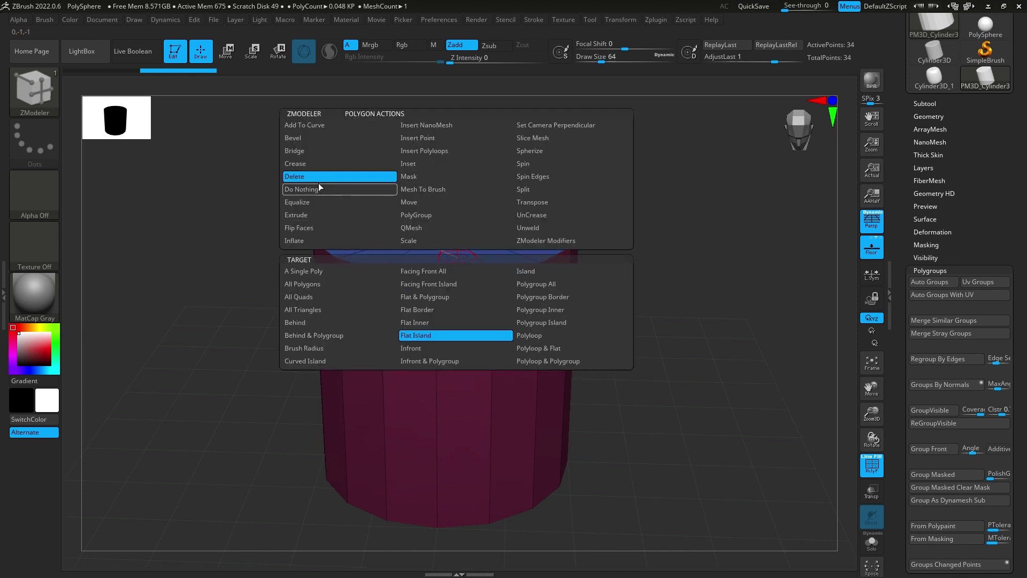
left_click(433, 336)
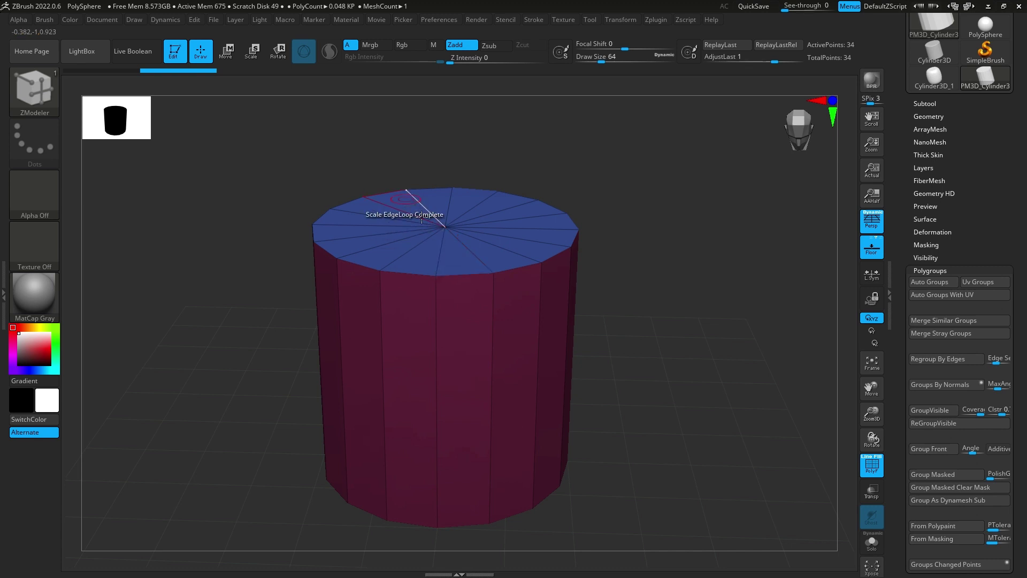
left_click(466, 261)
scroll(949, 396, "down", 5)
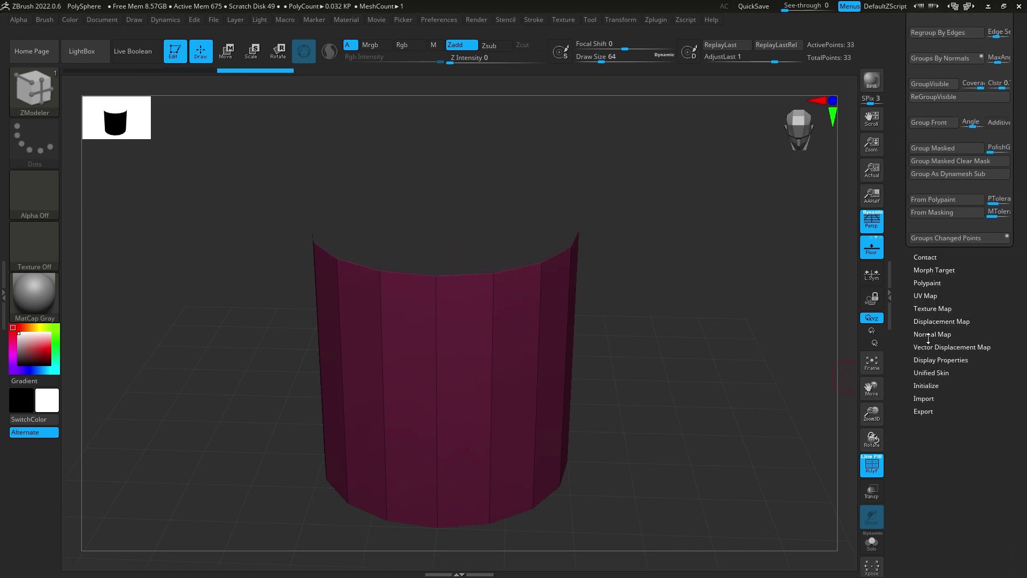
- Turn on Double in Tool > Display Properties and orbit to see the tube's inner walls
left_click(934, 362)
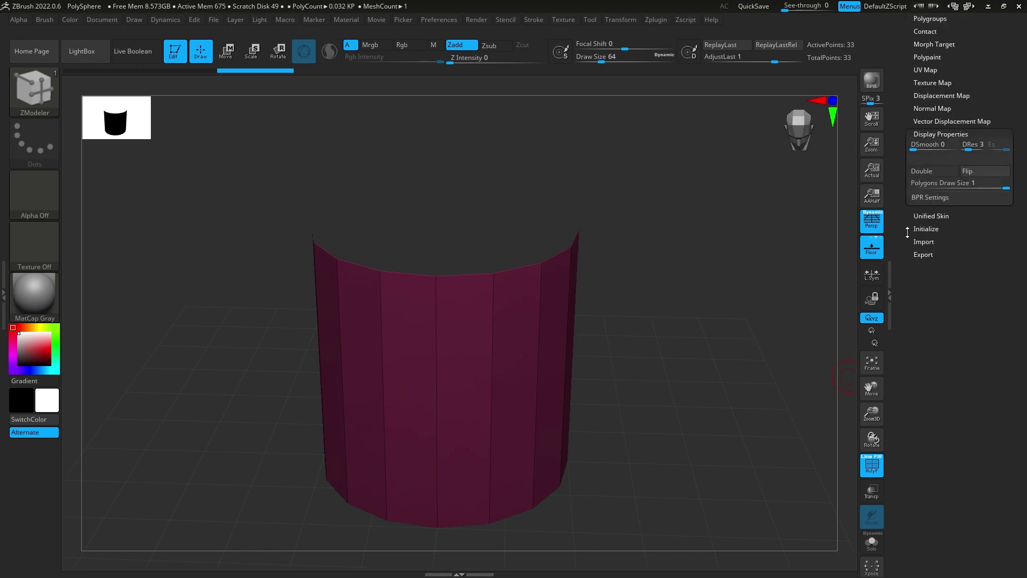
left_click(928, 172)
left_click_drag(587, 275, 664, 282)
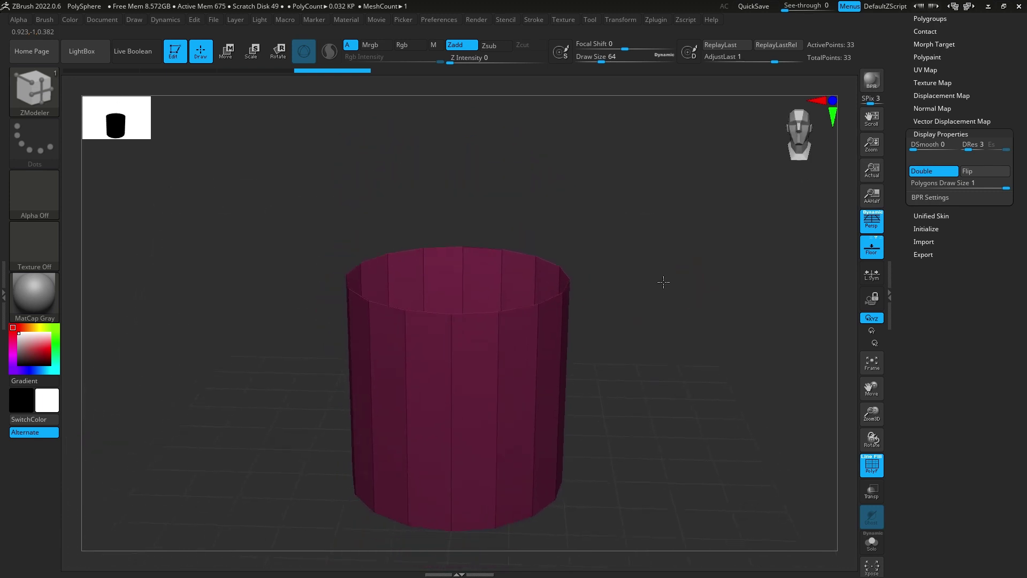
key("space")
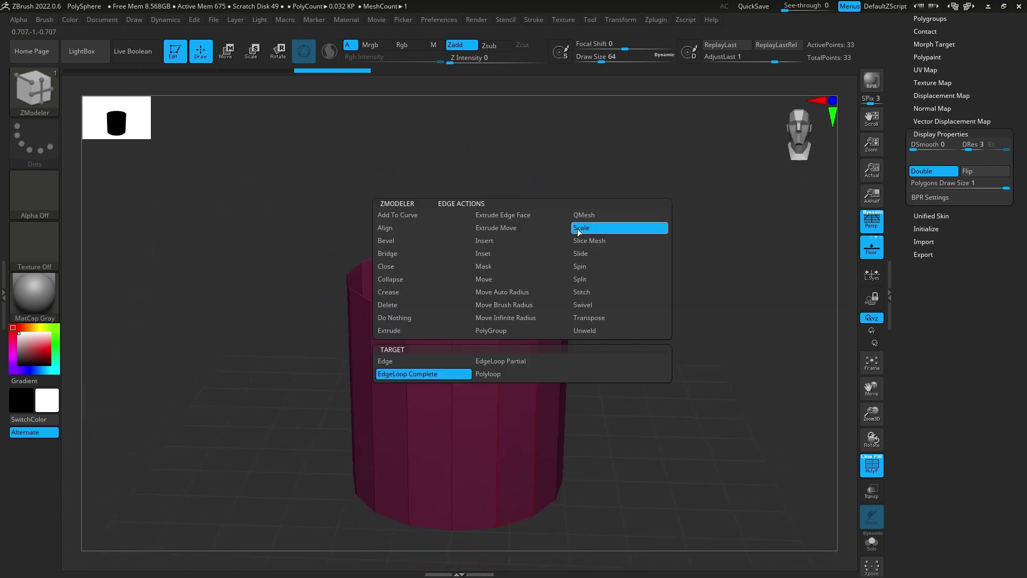
left_click(579, 230)
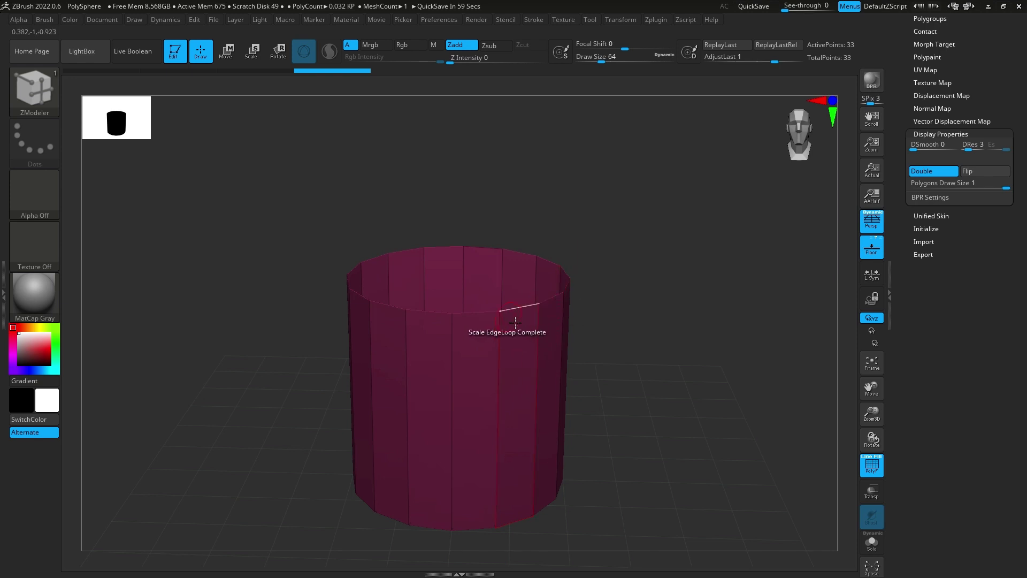
key("space")
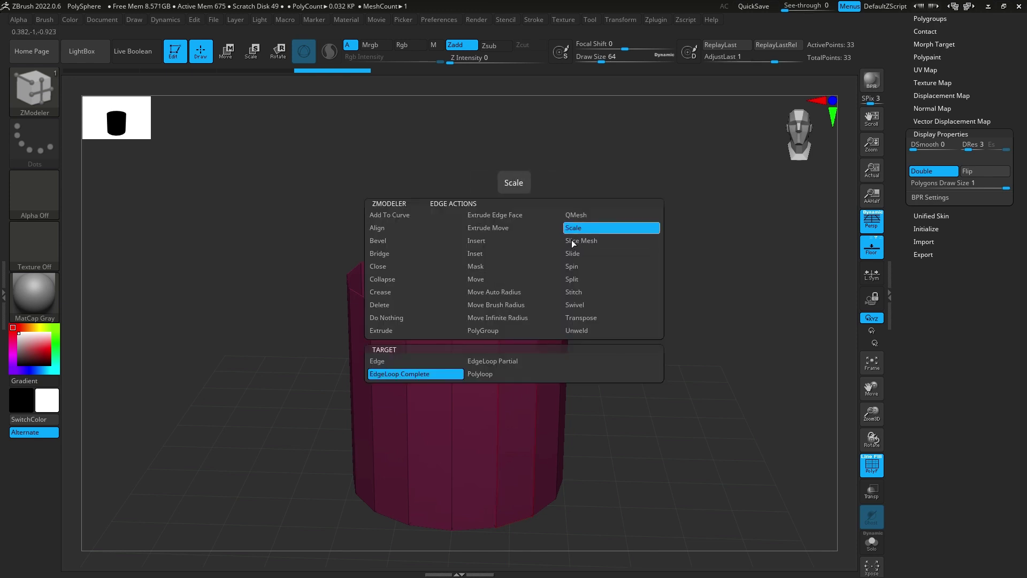
left_click(415, 377)
left_click_drag(521, 317, 481, 318)
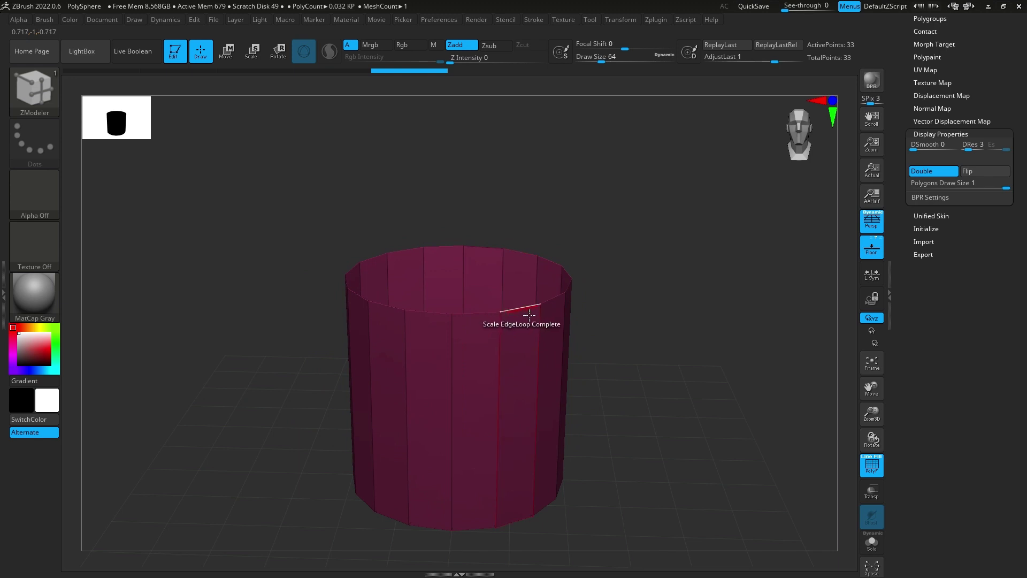
key("space")
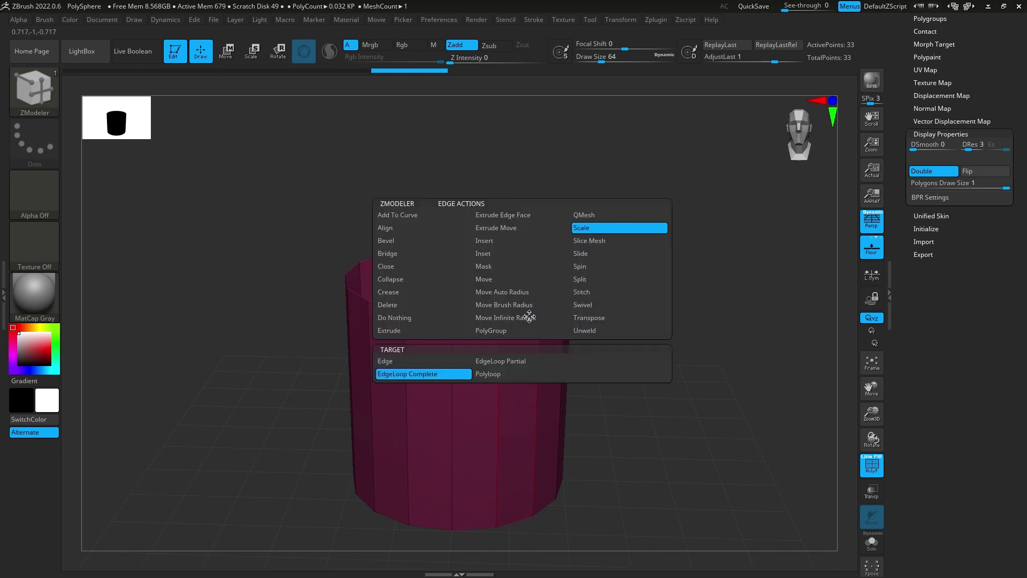
left_click(590, 255)
left_click_drag(532, 300, 544, 523)
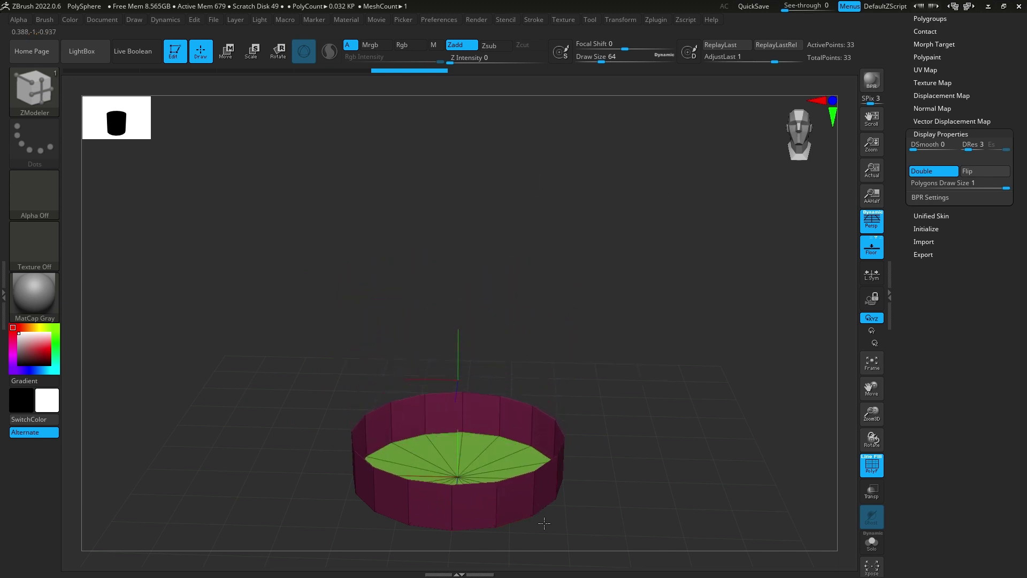
key("space")
left_click(582, 227)
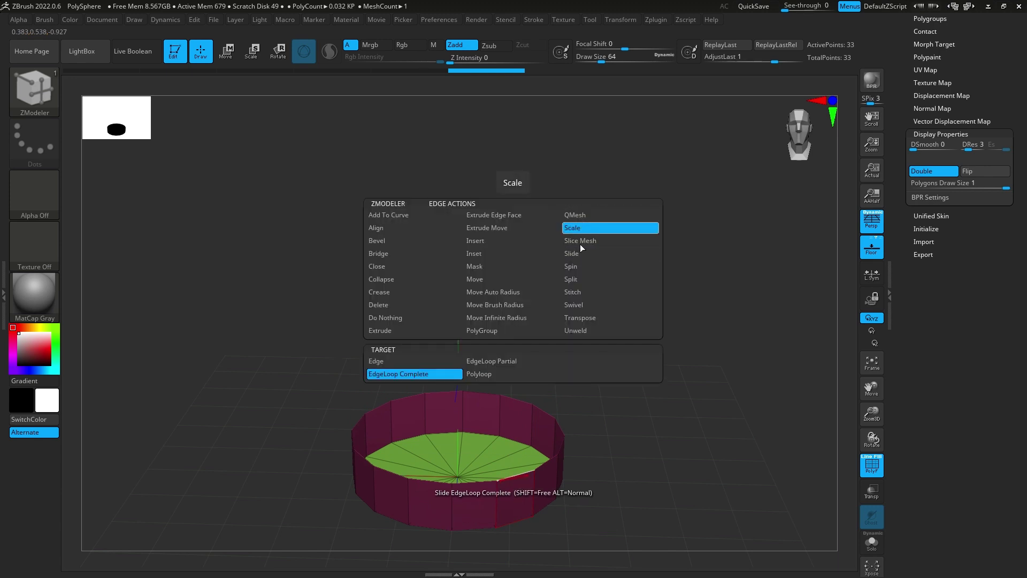
left_click_drag(530, 481, 619, 562)
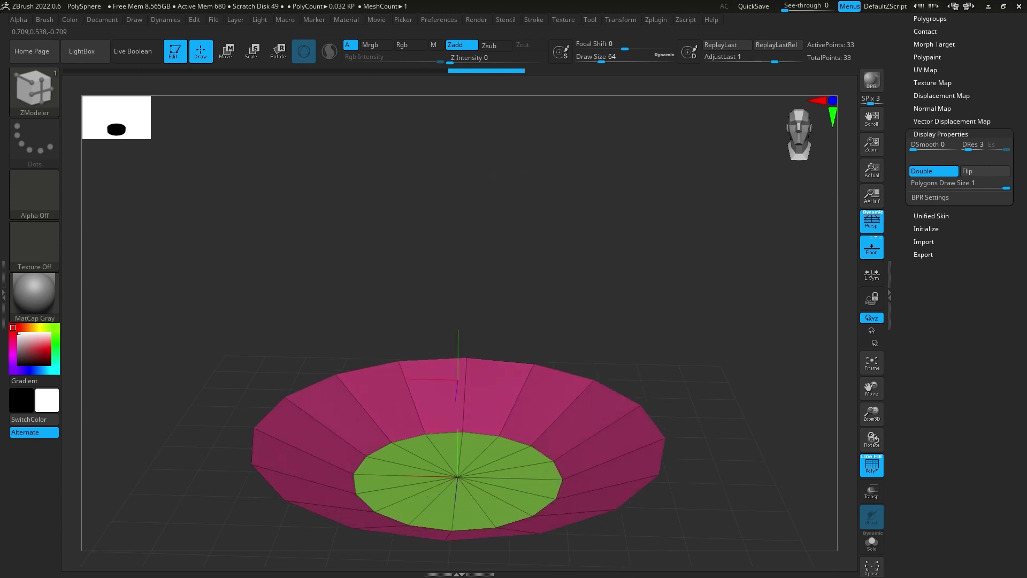
left_click_drag(701, 576, 530, 501)
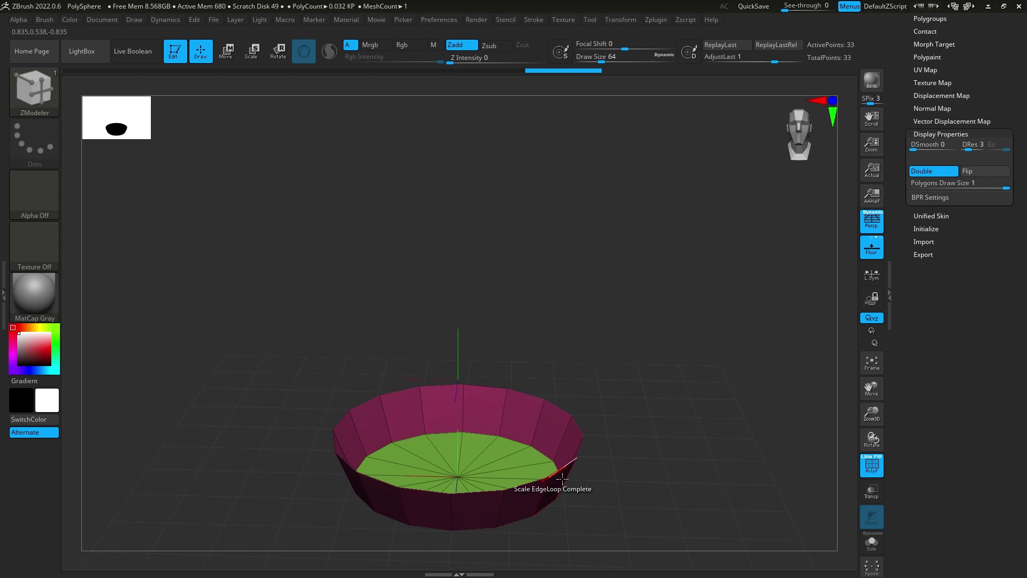
key("ctrl+z")
key("ctrl+z")
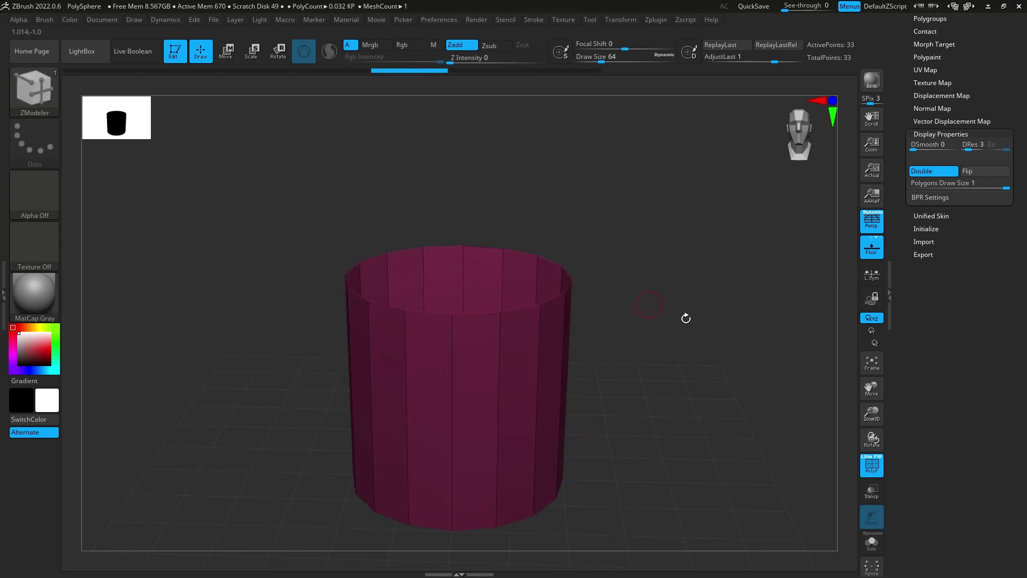
left_click_drag(686, 318, 747, 305)
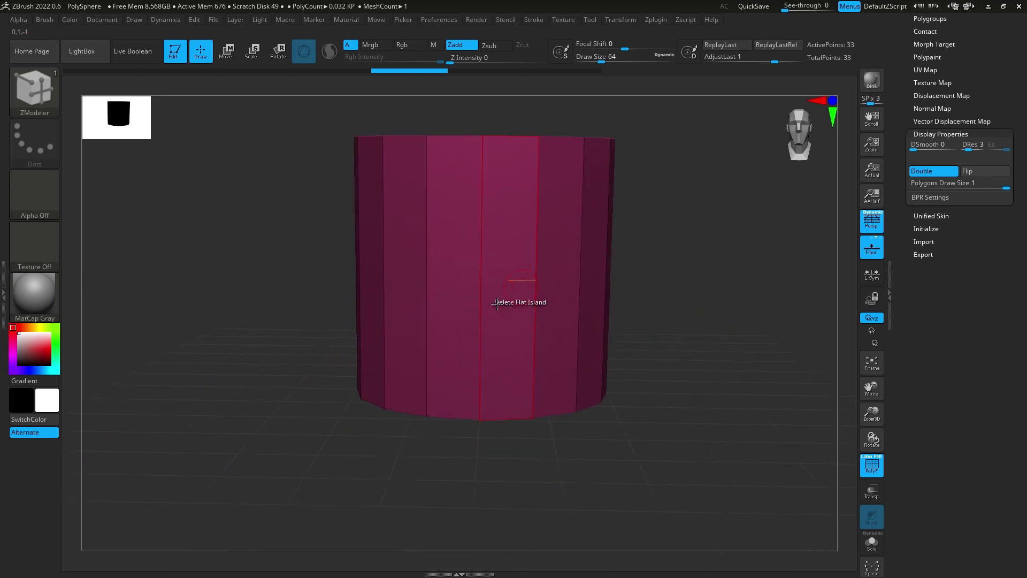
- Use ZModeler's Insert EdgeLoop action to add one loop near the base and one around the bottom cap's rim
key("space")
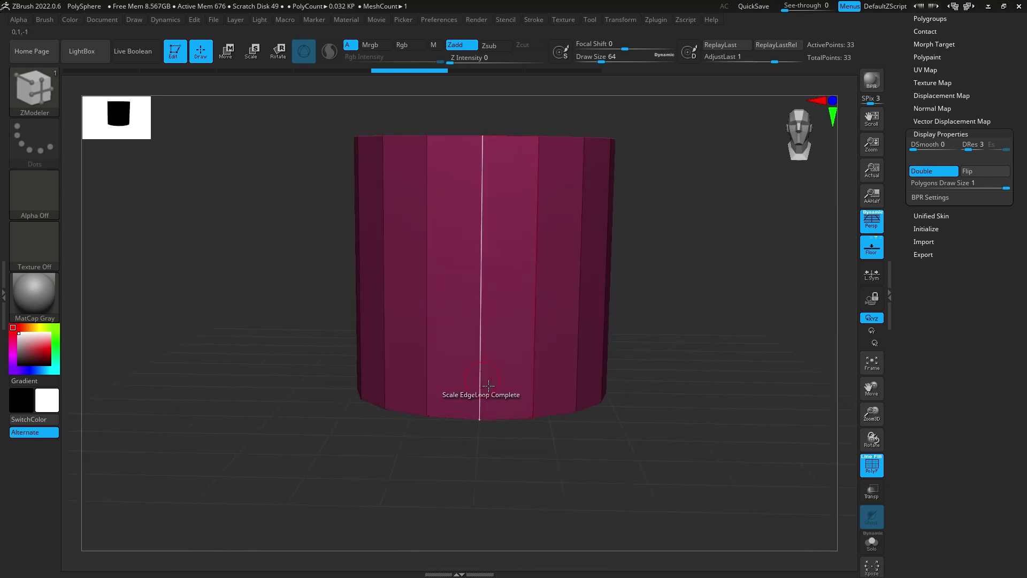
key("space")
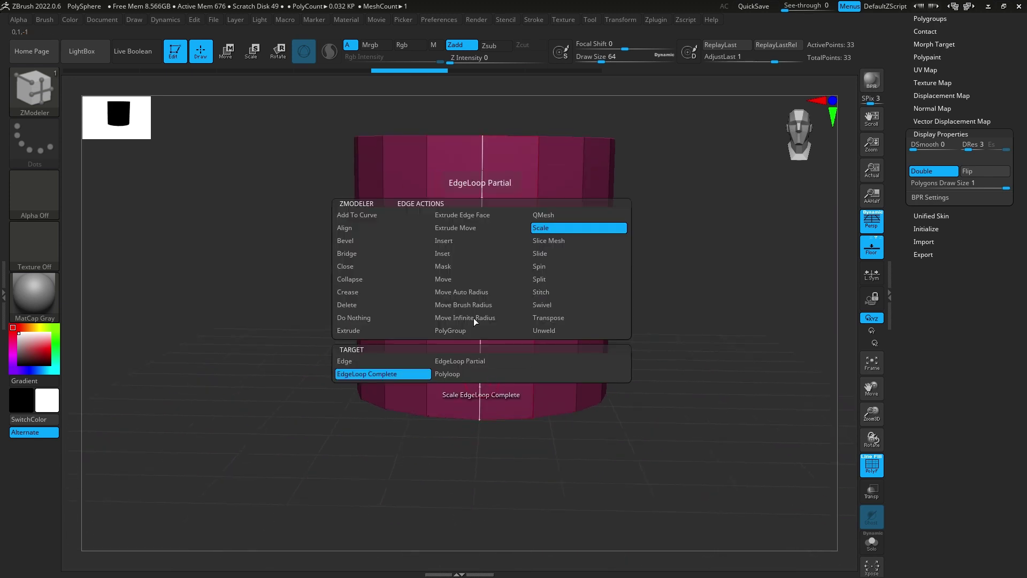
left_click(461, 243)
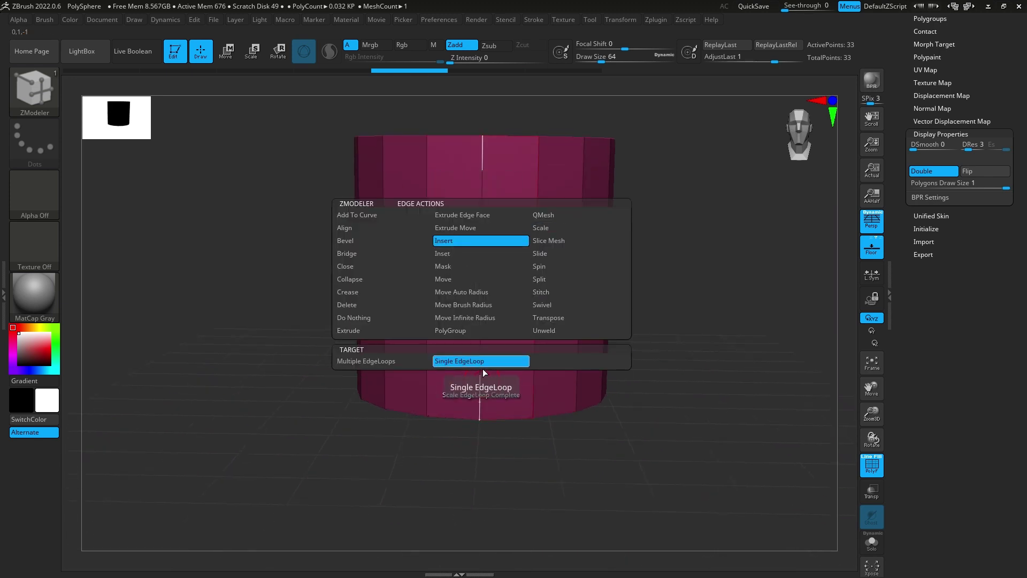
left_click(489, 415)
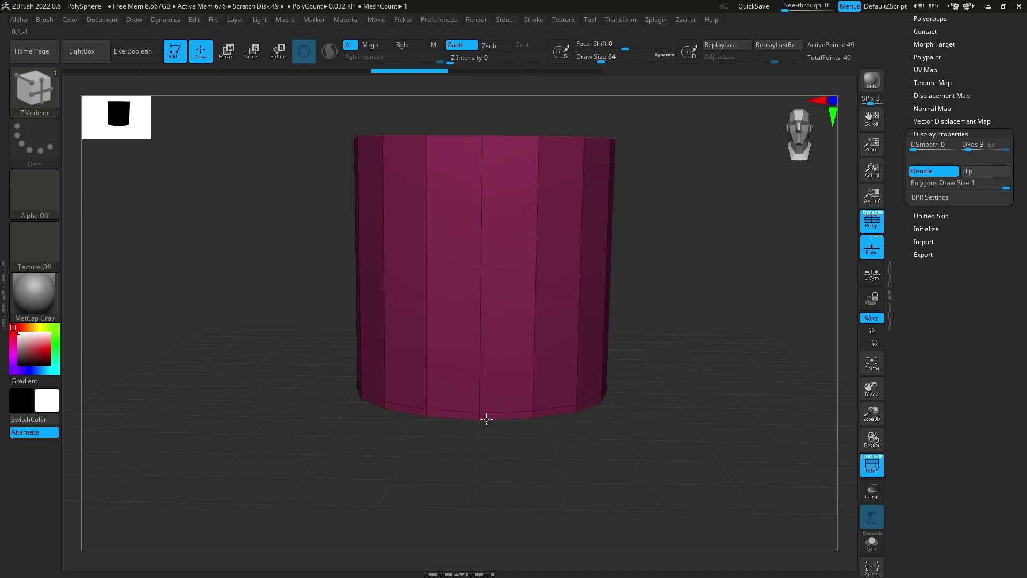
left_click_drag(534, 465, 475, 384)
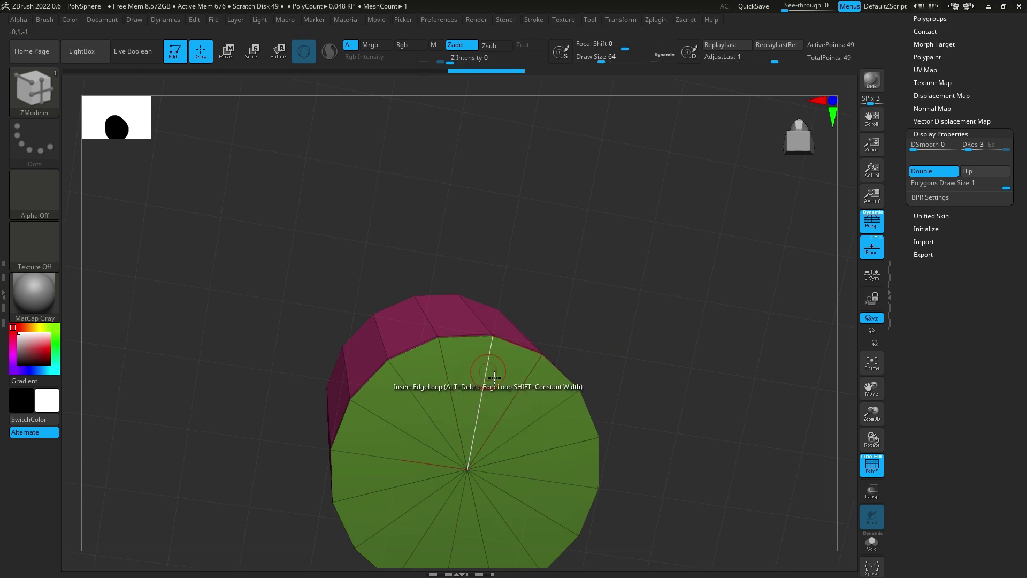
left_click(491, 378)
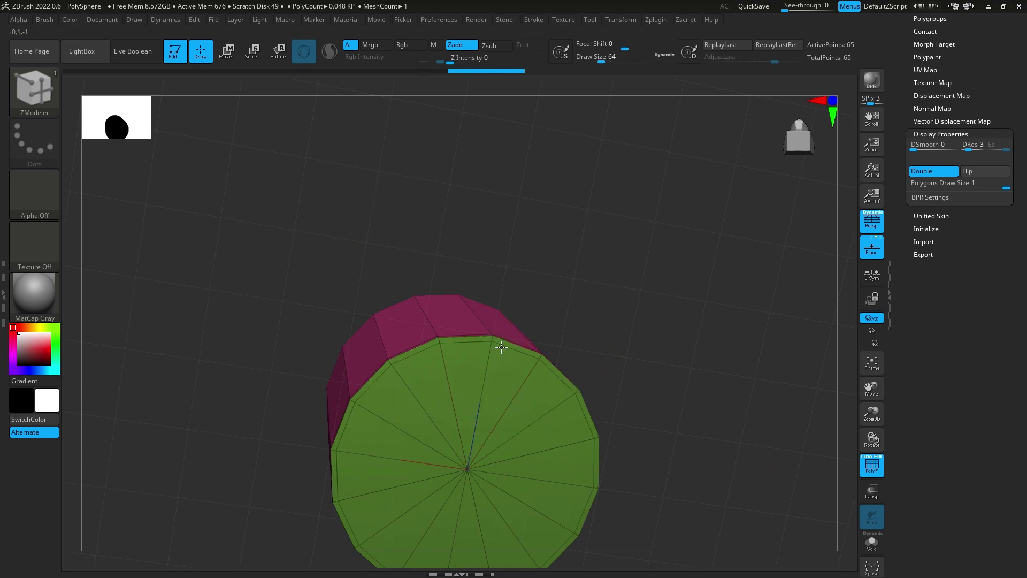
left_click_drag(602, 320, 635, 411)
key("ctrl+d")
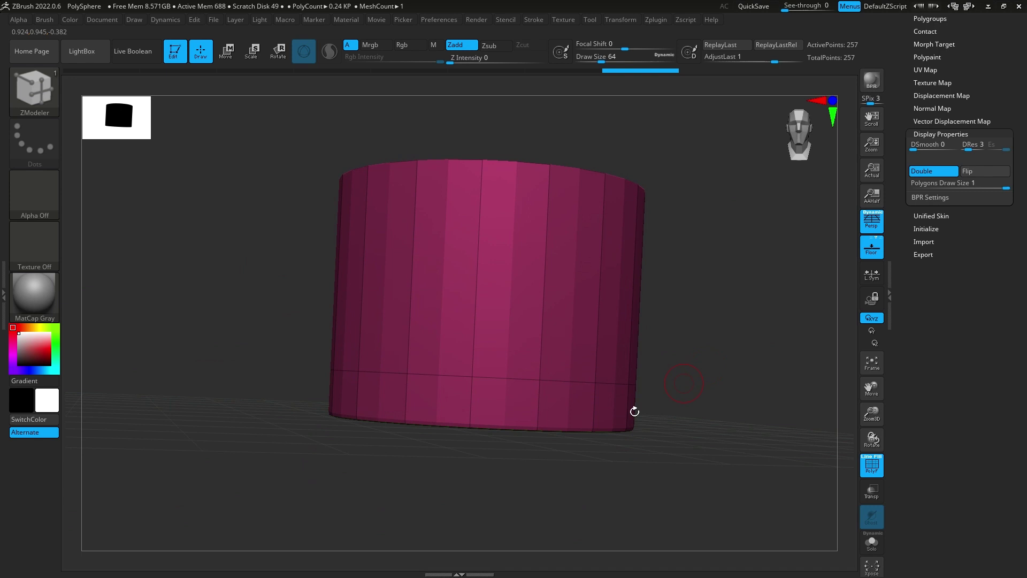
mouse_move(750, 488)
left_mouse_down()
mouse_move(739, 385)
mouse_move(750, 362)
mouse_move(706, 337)
mouse_move(699, 315)
mouse_move(700, 383)
mouse_move(694, 294)
mouse_move(701, 323)
mouse_move(687, 300)
left_mouse_up()
key("ctrl+z")
key("ctrl+z")
key("ctrl+d")
key("ctrl+z")
key("ctrl+shift+z")
right_click_drag(703, 305, 701, 326, "ctrl")
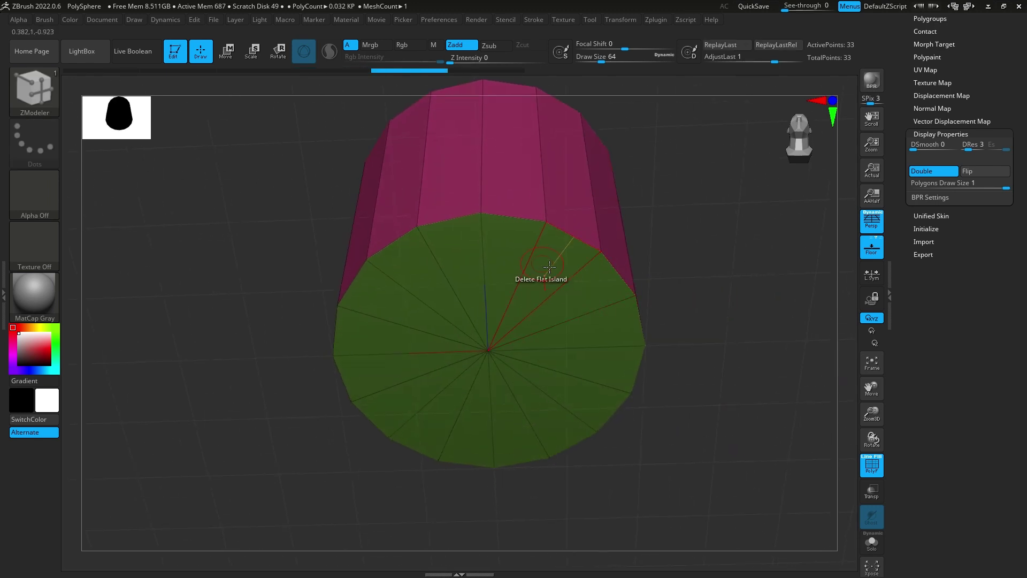
left_click_drag(720, 280, 826, 312)
left_click(553, 225)
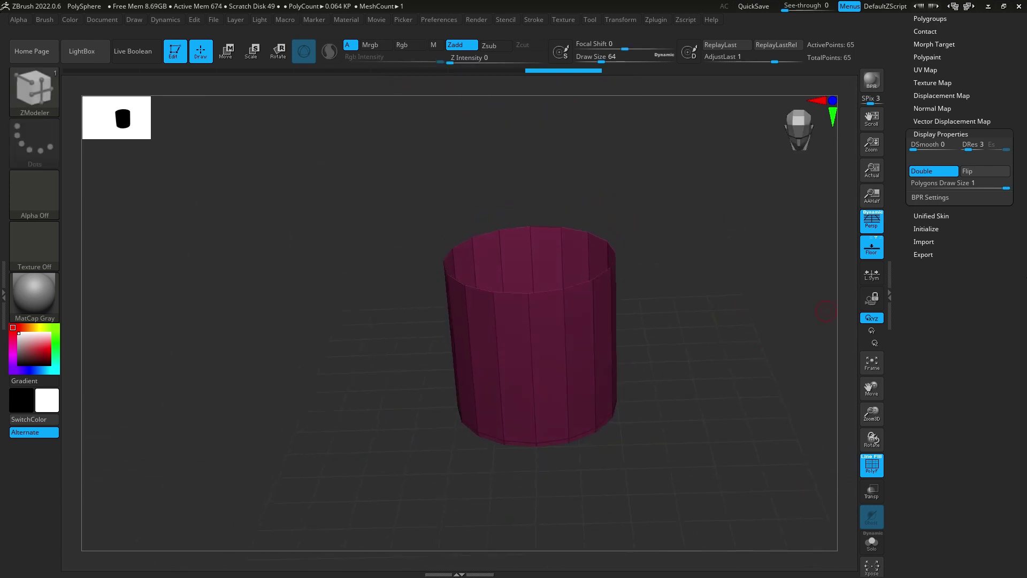
- Enable Dynamic Subdiv in Tool > Geometry and raise Thickness to about 0.04
scroll(956, 286, "up", 10)
scroll(978, 362, "down", 2)
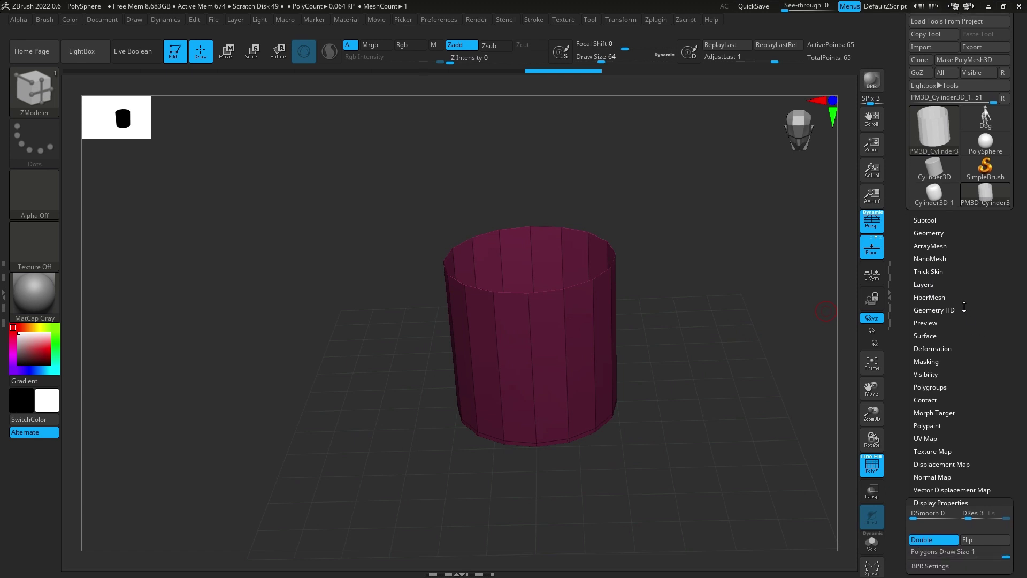
left_click(933, 233)
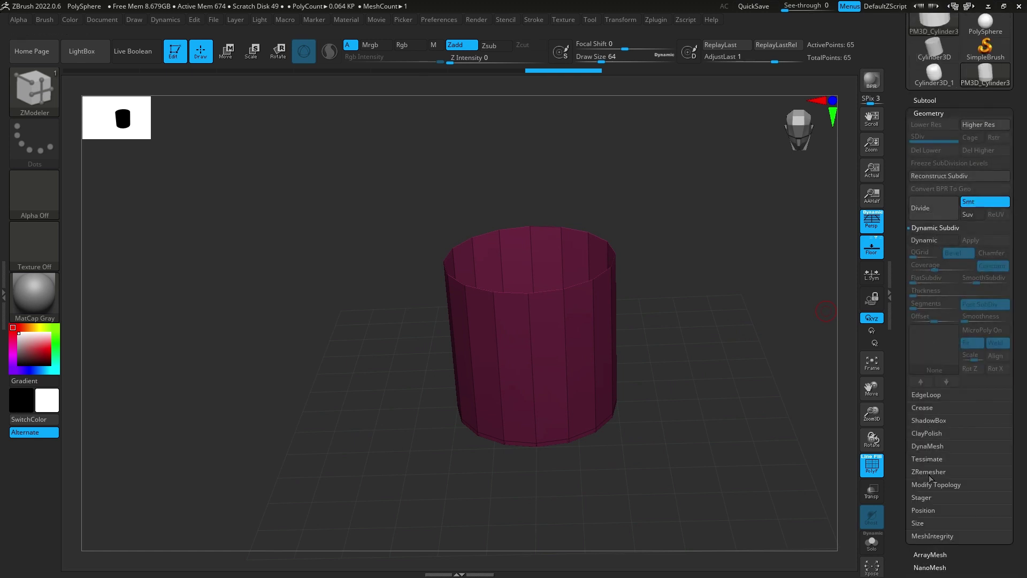
left_click(922, 242)
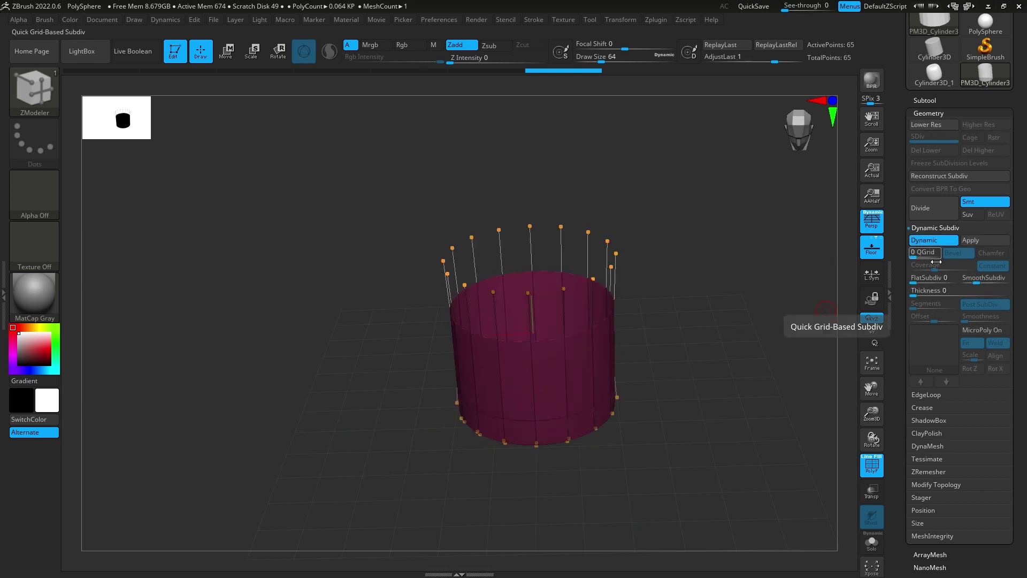
left_click_drag(921, 296, 951, 297)
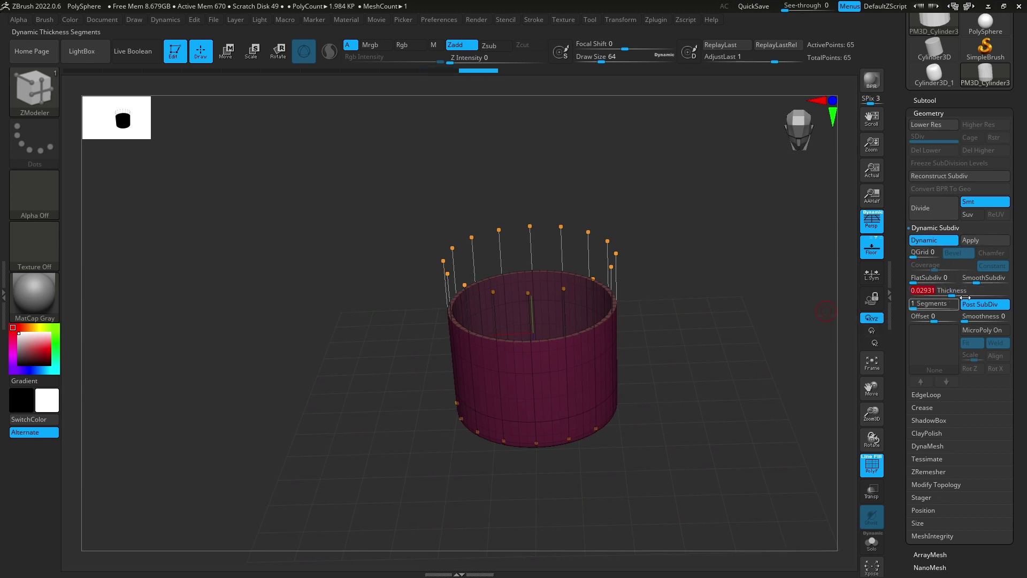
left_click_drag(958, 297, 962, 297)
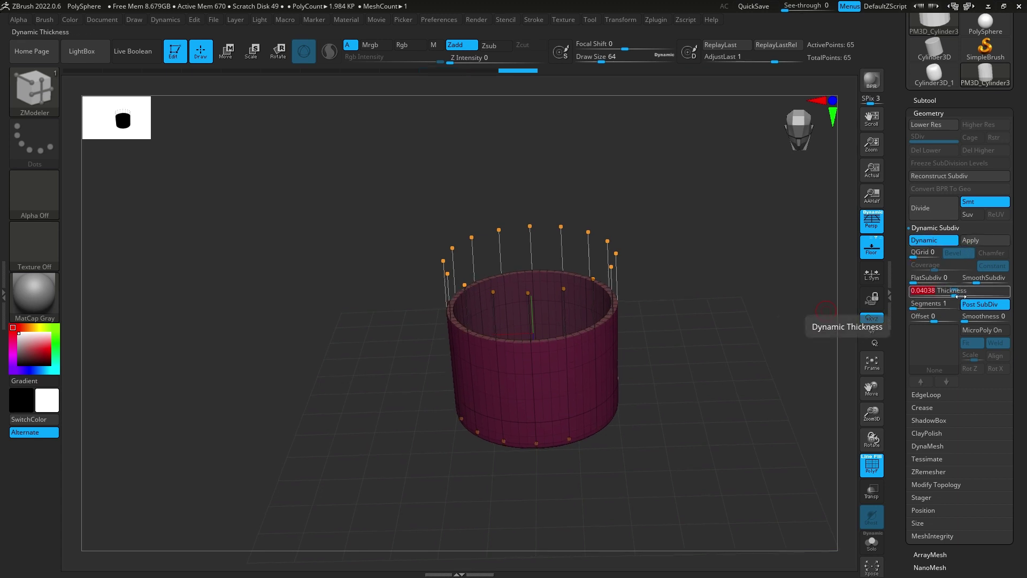
- Apply the dynamic thickness into real geometry, then scale the cylinder taller and narrower
left_click(981, 243)
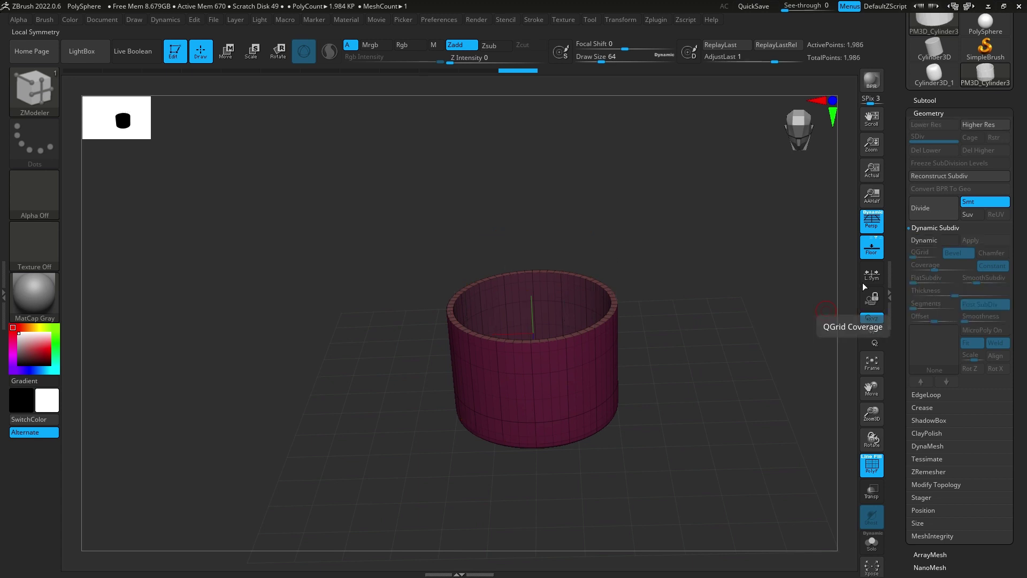
left_click(249, 56)
left_click_drag(525, 289, 528, 148)
left_click_drag(504, 330, 528, 332)
left_click_drag(692, 344, 592, 380)
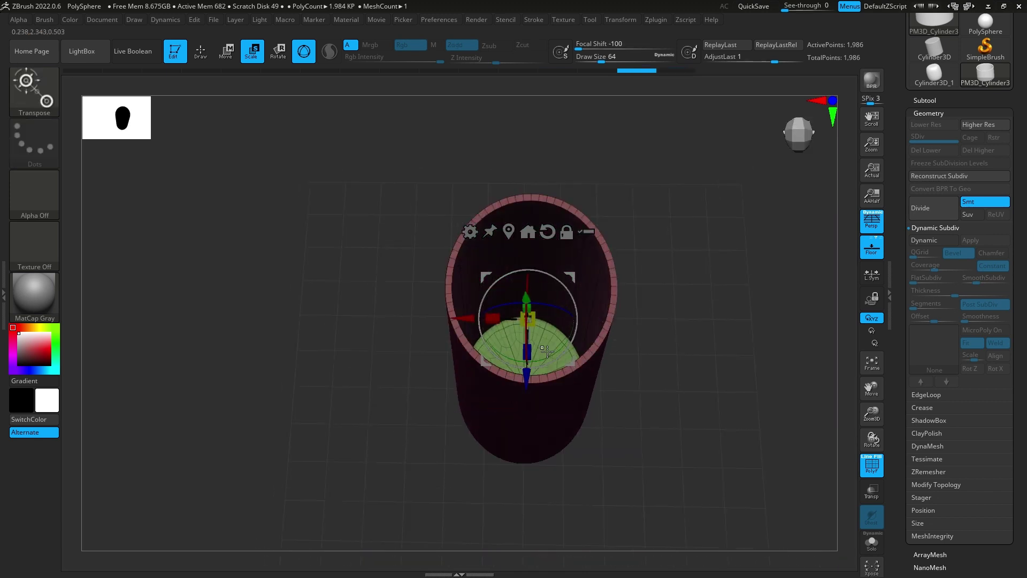
left_click_drag(546, 350, 551, 339)
- Shorten the cup slightly from a front view, then tilt and zoom to look down into it
left_click_drag(654, 356, 665, 287)
left_click_drag(540, 291, 542, 296)
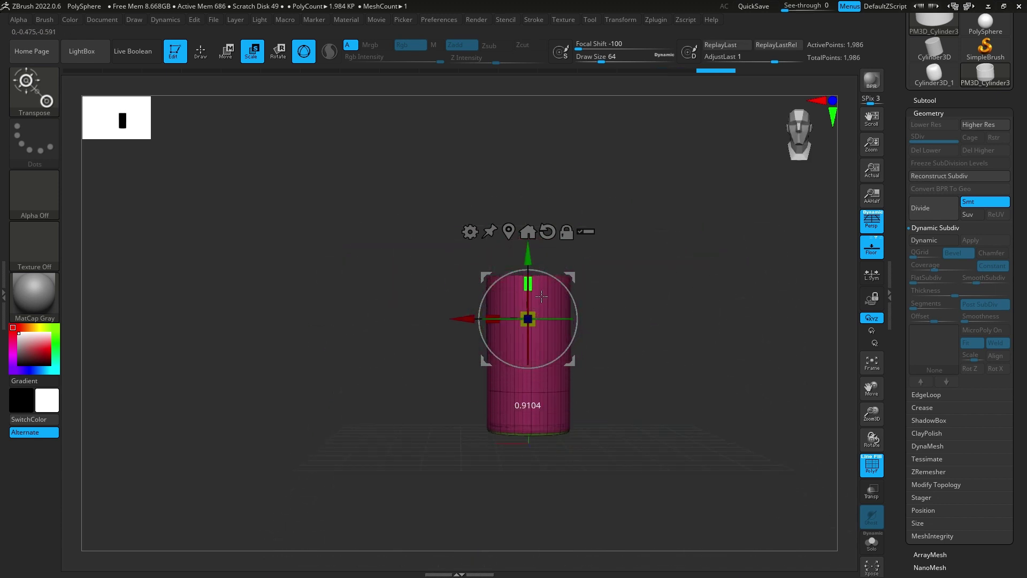
left_click_drag(668, 276, 701, 399)
left_click_drag(706, 398, 740, 467, "alt")
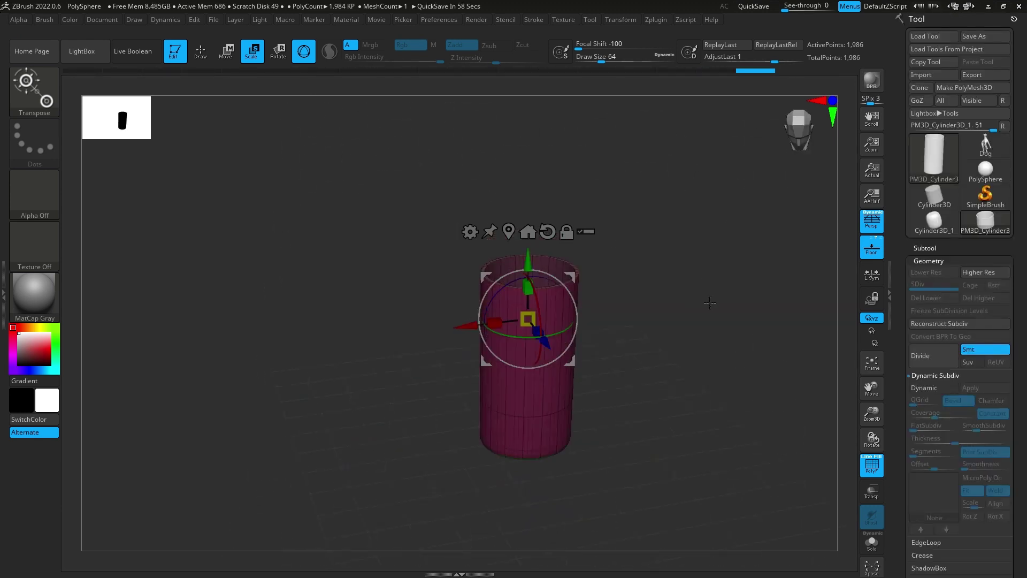
left_click_drag(708, 300, 781, 473)
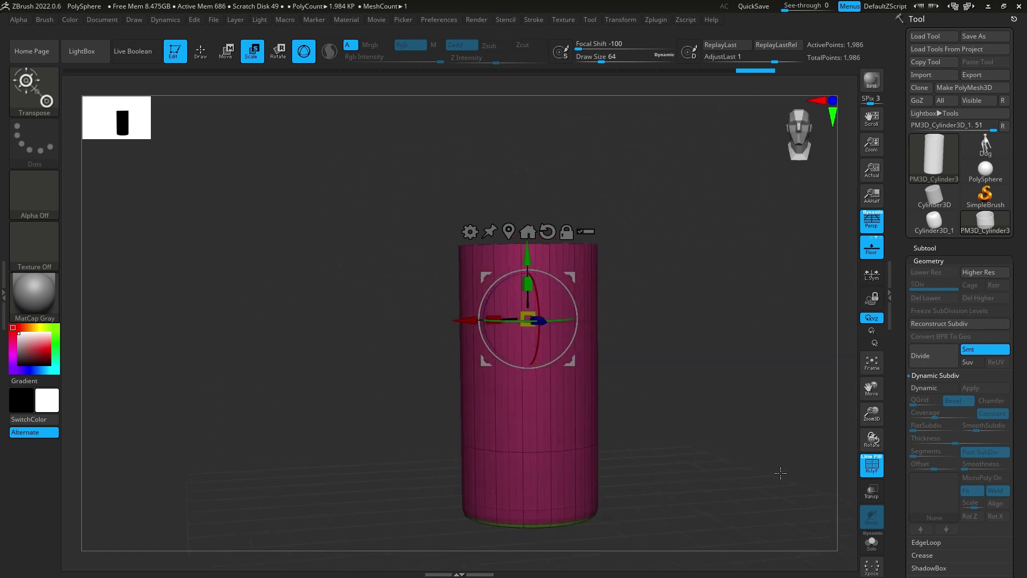
- Turn off PolyF and subdivide the cup twice with Ctrl+D to reach SDiv 3
left_click(872, 469)
left_click_drag(727, 381, 726, 419)
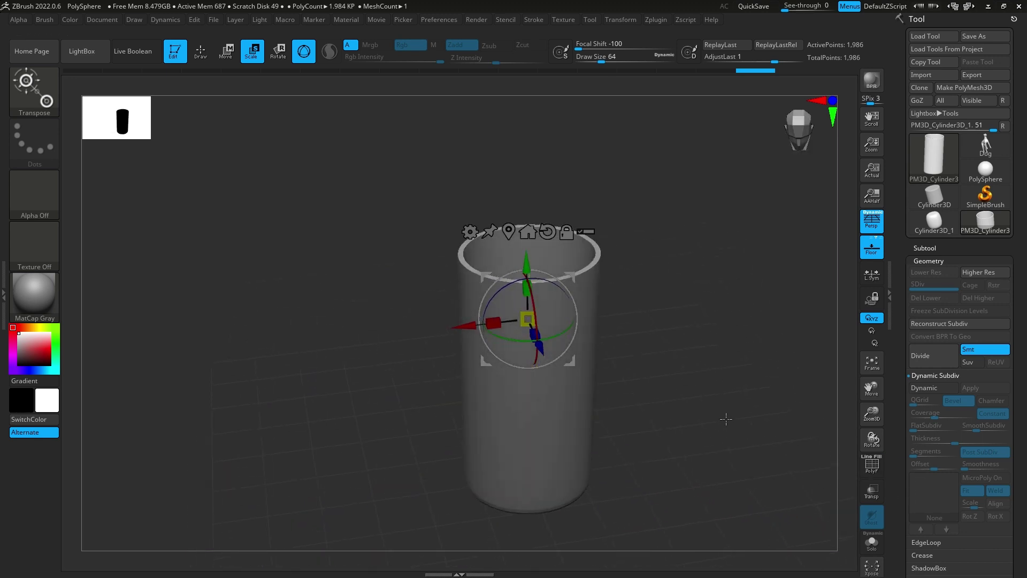
key("ctrl+d")
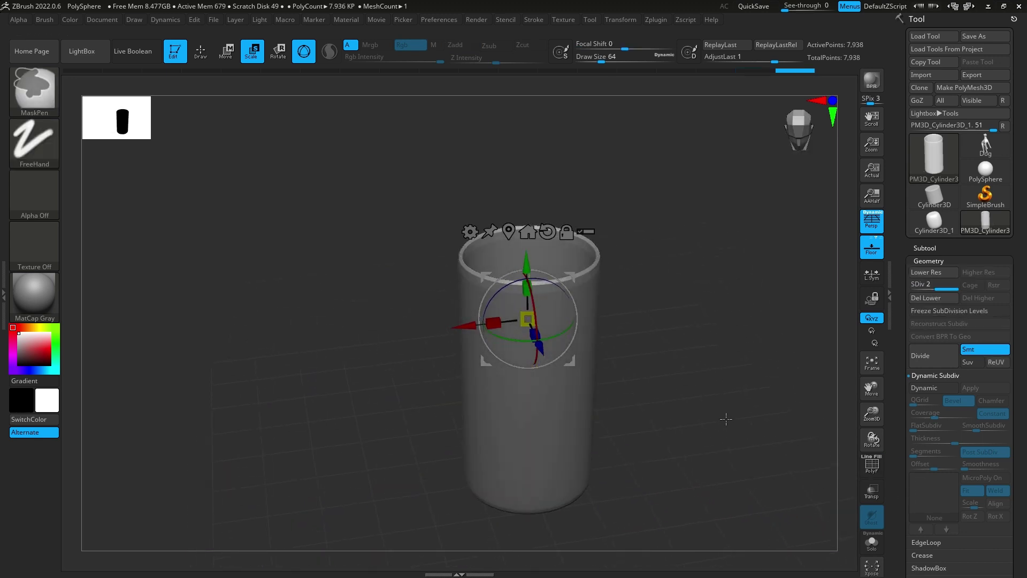
key("ctrl+d")
mouse_move(727, 422)
left_mouse_down()
mouse_move(721, 453)
mouse_move(721, 429)
mouse_move(734, 448)
mouse_move(742, 435)
mouse_move(682, 424)
mouse_move(674, 376)
left_mouse_up()
- Fill the cup with red and apply the ToyPlastic material
left_click(37, 346)
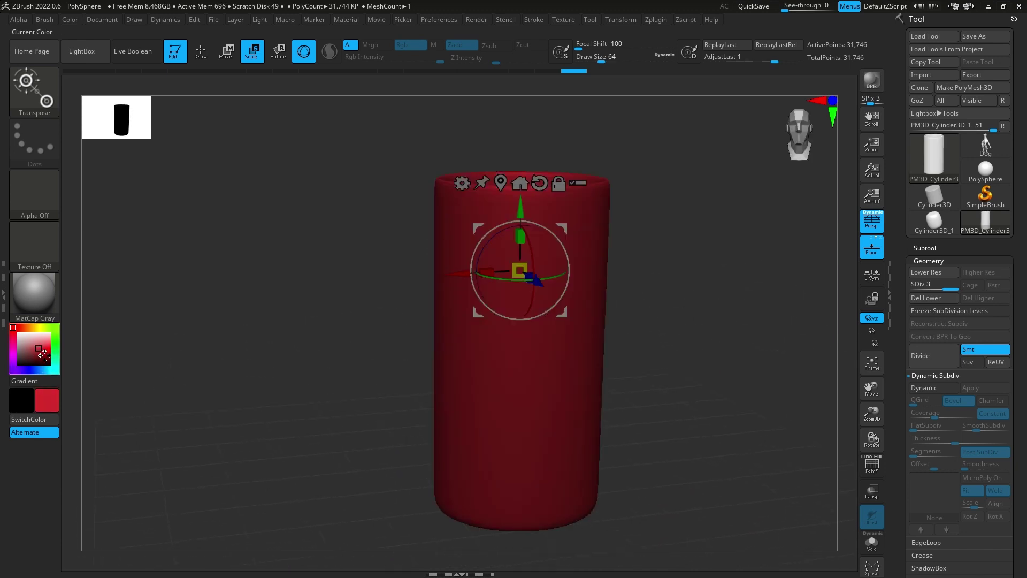
left_click(28, 295)
left_click(27, 294)
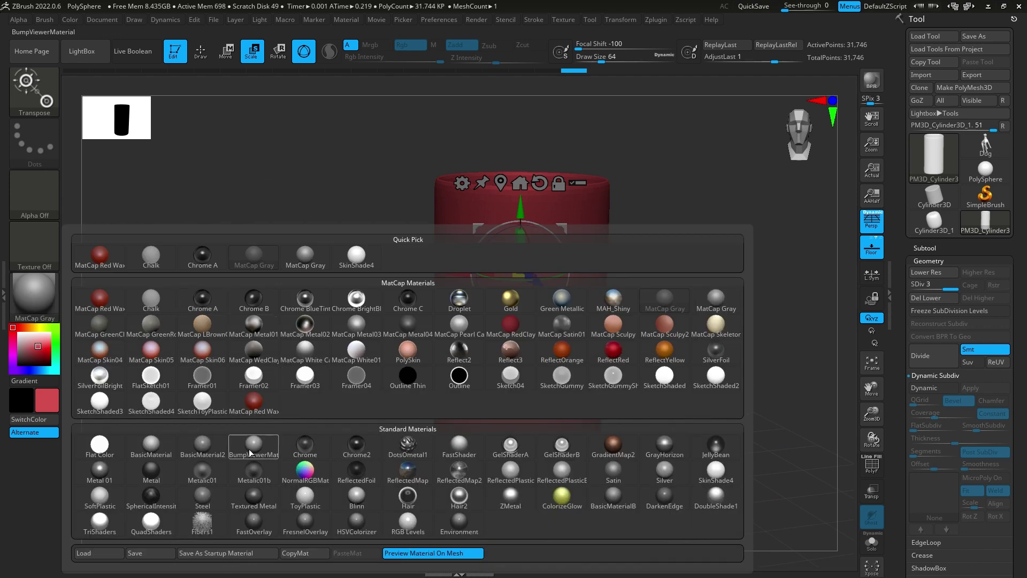
left_click(305, 507)
- Turn the cup to a front view, BPR render it, then return to draw mode
left_click_drag(637, 385, 653, 450)
left_click(871, 79)
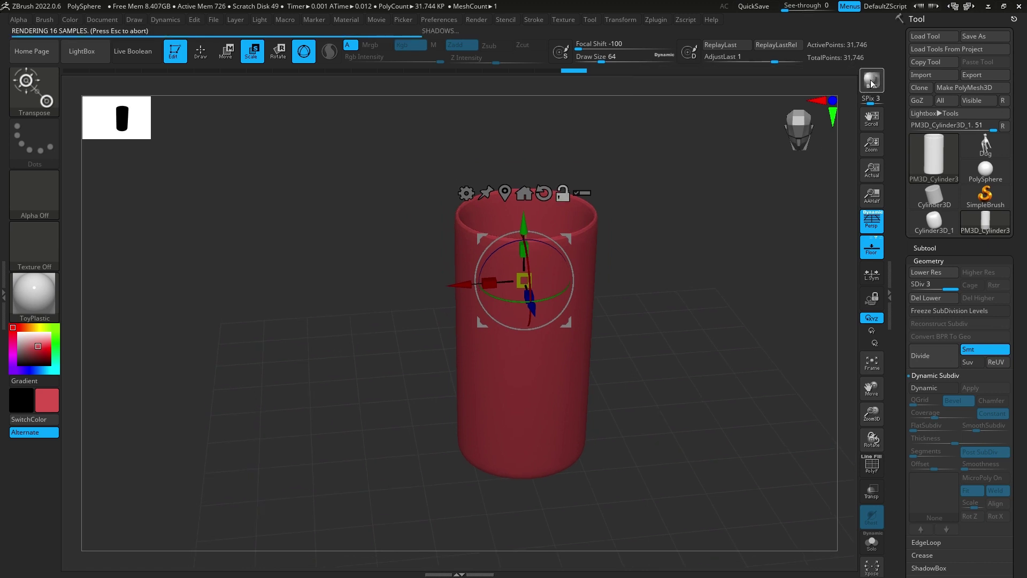
left_click(202, 56)
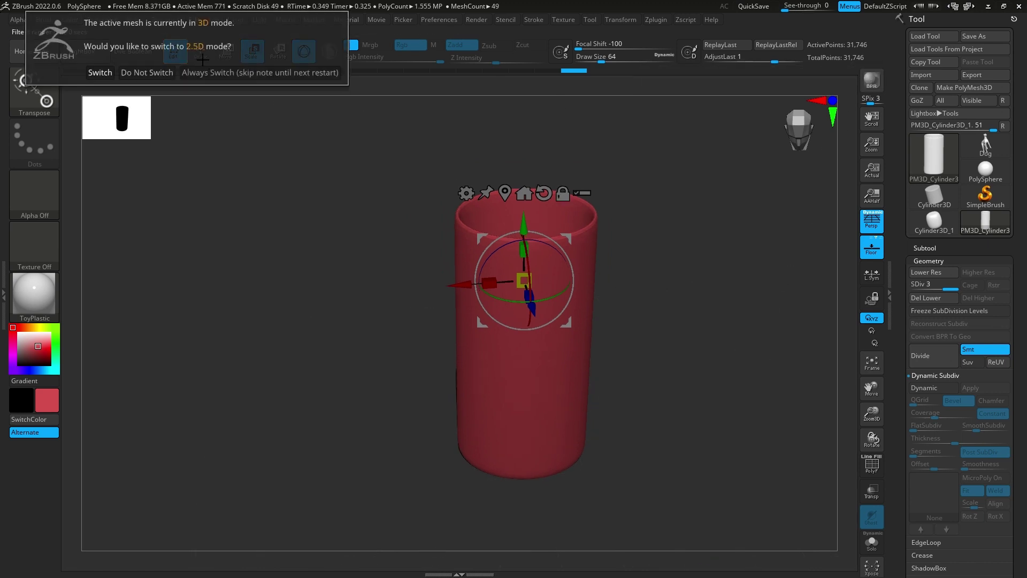